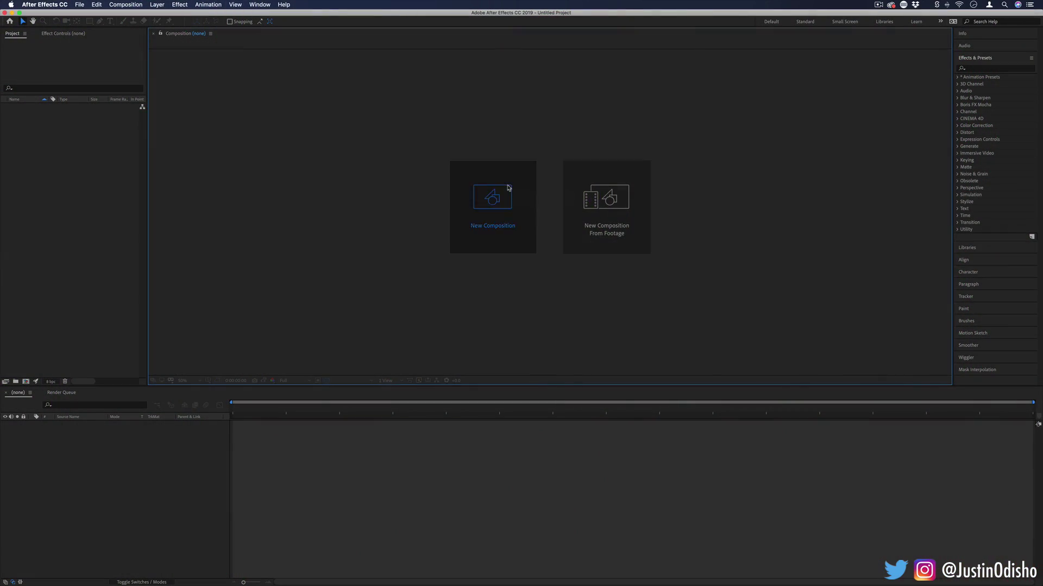
# - Create Comp 1 at 1920×1080 with a duration of 0;01;00;00
pyautogui.click(508, 187)
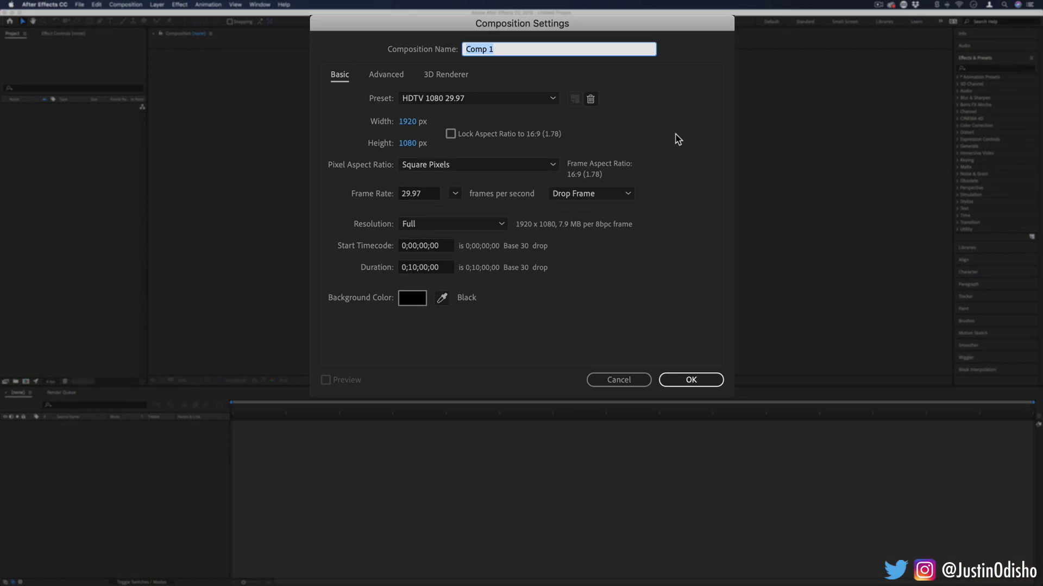
pyautogui.click(416, 266)
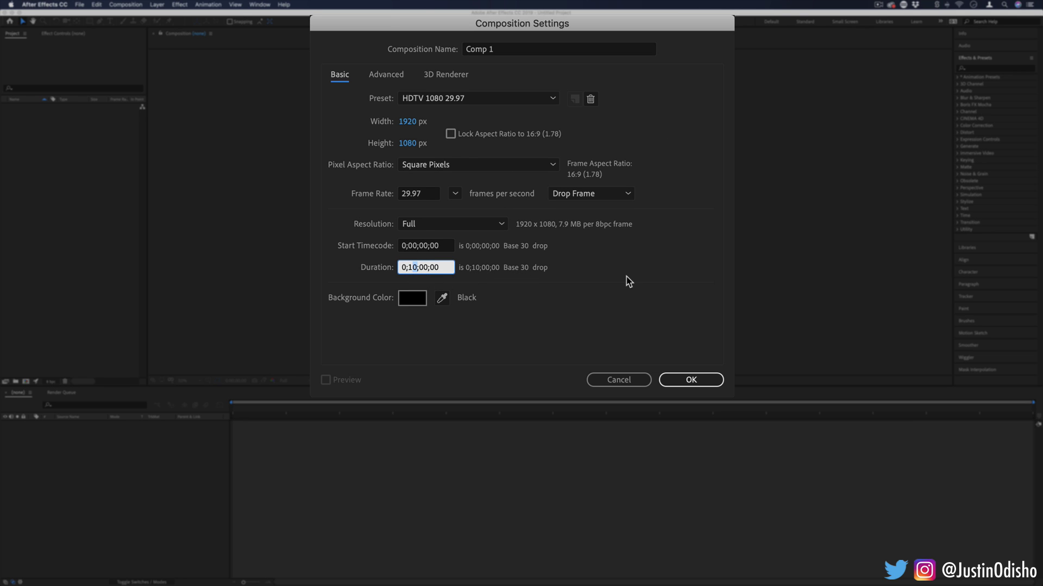
pyautogui.press('BackSpace')
pyautogui.write('1')
pyautogui.click(686, 379)
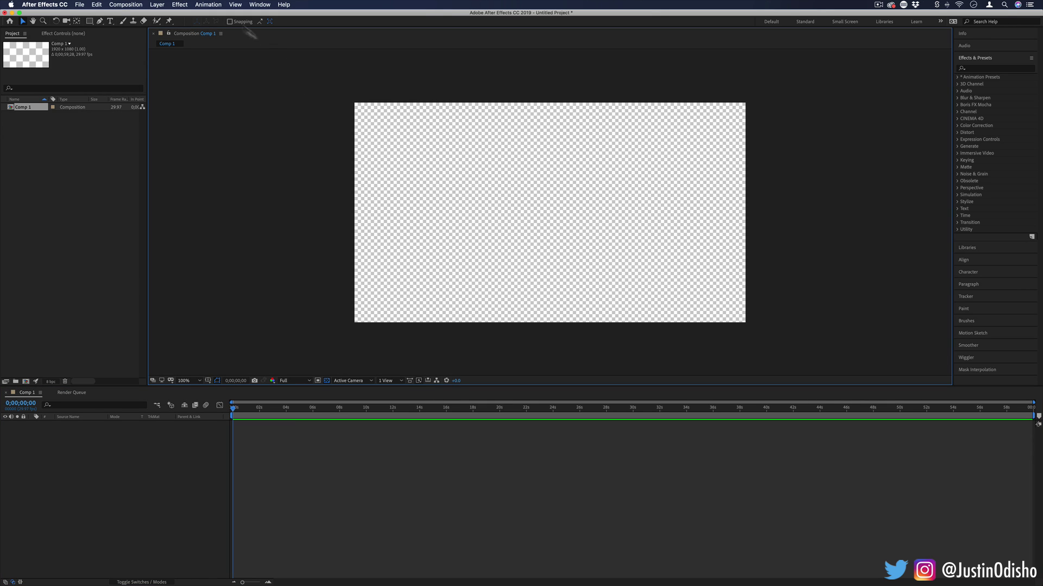
# - Add a black solid layer and duplicate it with Cmd+D
pyautogui.click(157, 4)
pyautogui.moveTo(217, 15)
pyautogui.click(252, 24)
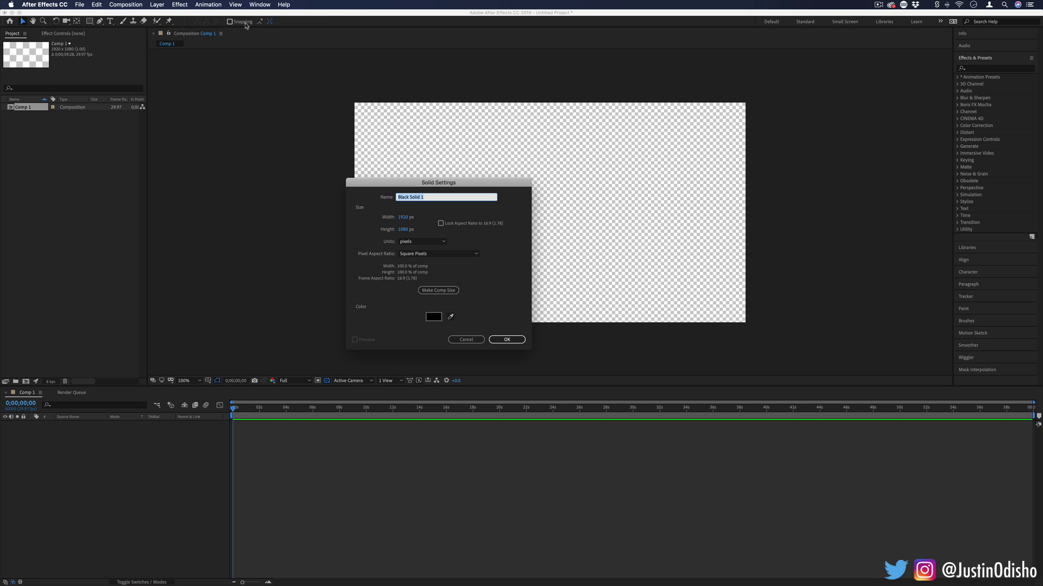
pyautogui.press('Return')
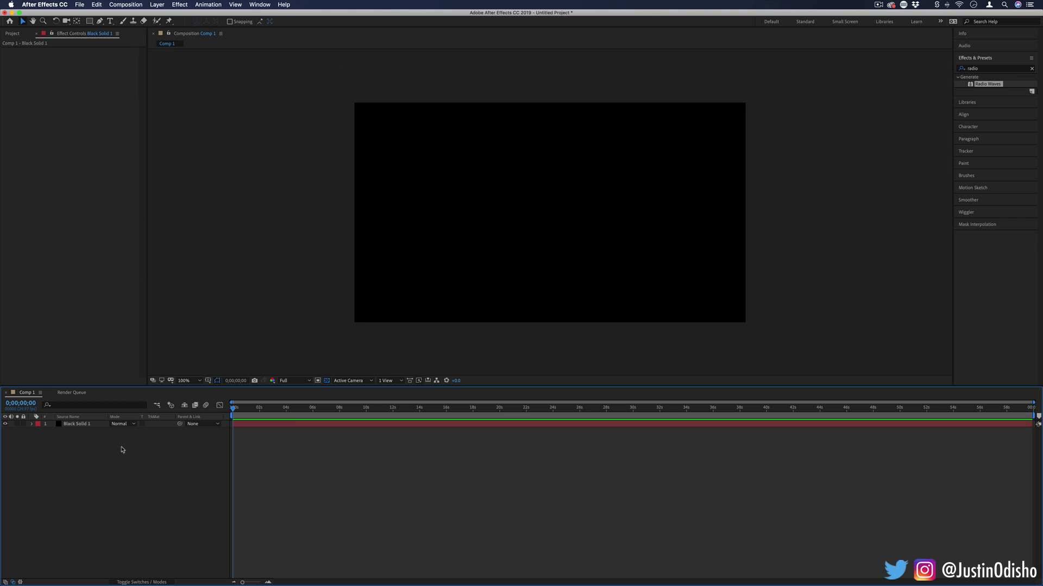
pyautogui.click(86, 424)
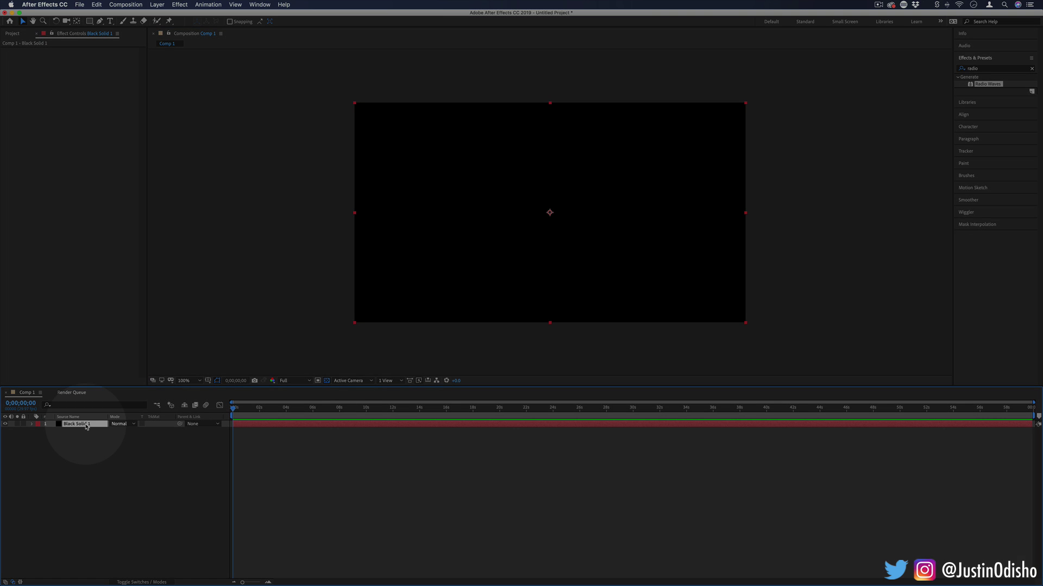
pyautogui.press('super+d')
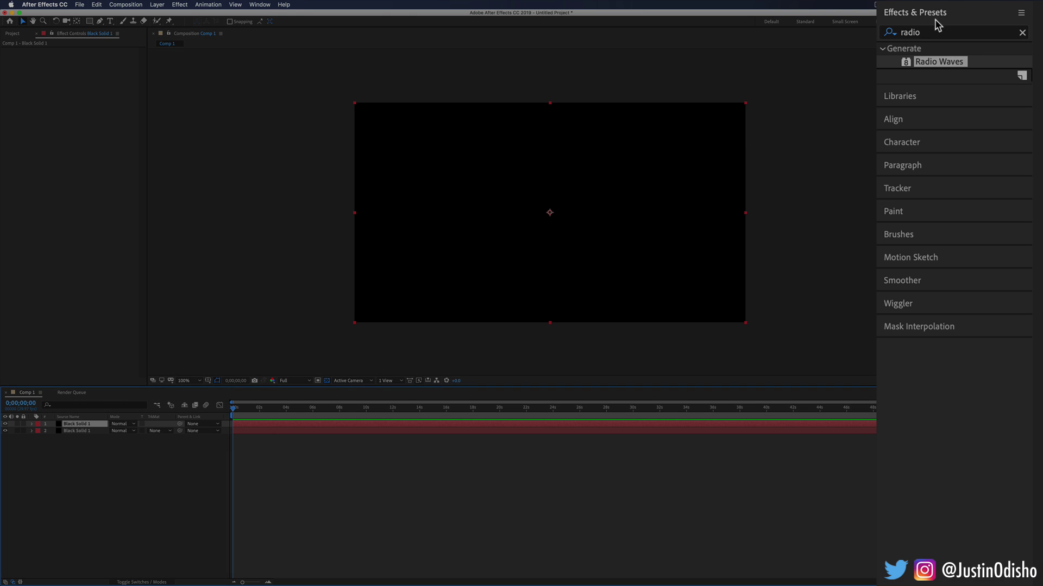
# - Search Effects & Presets for 'radio waves'
pyautogui.doubleClick(970, 69)
pyautogui.write('radio wa')
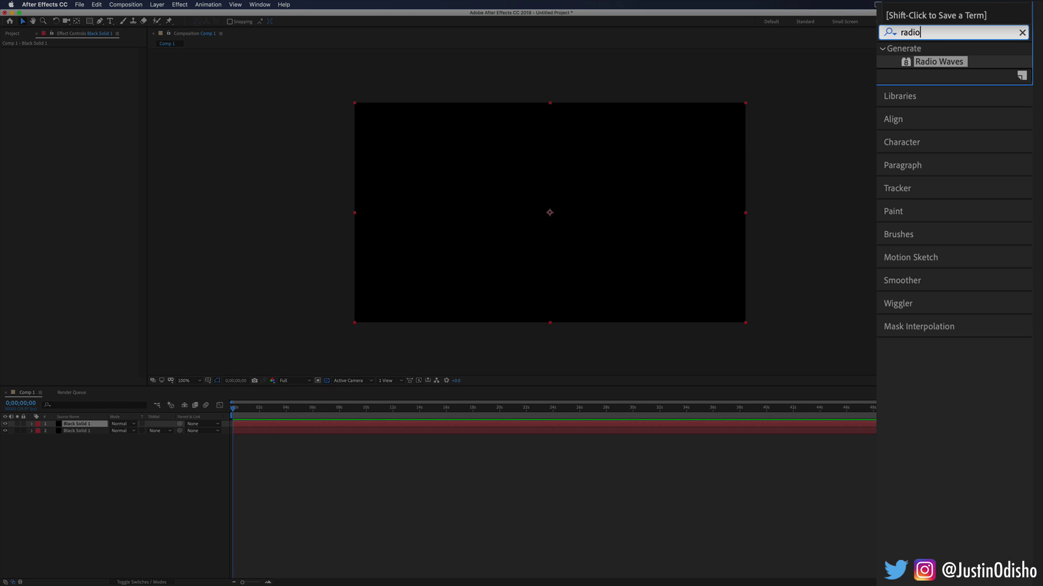
pyautogui.press('BackSpace')
# - Apply Radio Waves to the top black solid and scrub forward to see the waves
pyautogui.write('ves')
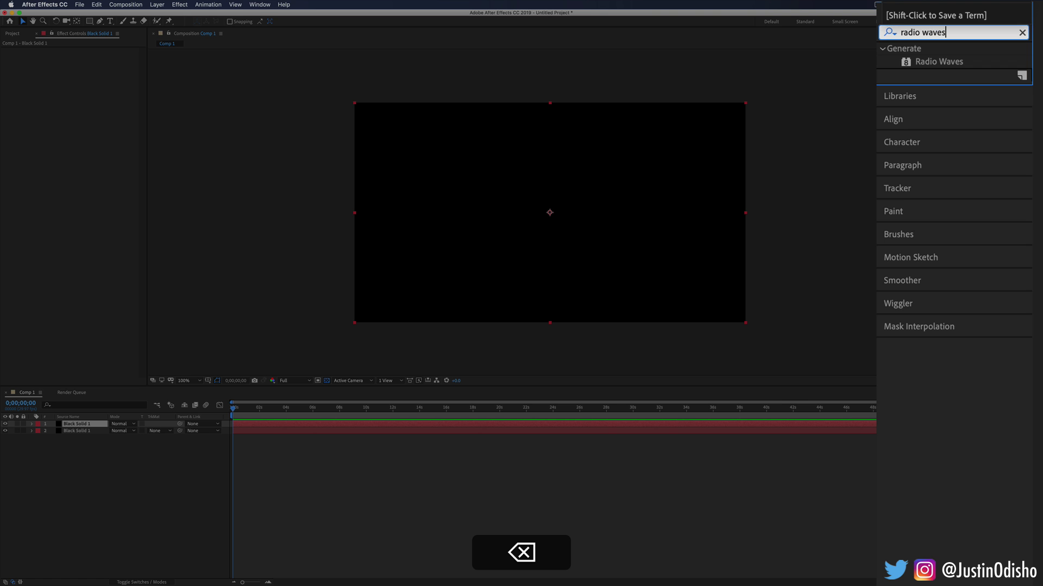
pyautogui.click(955, 62)
pyautogui.moveTo(955, 65); pyautogui.dragTo(80, 426)
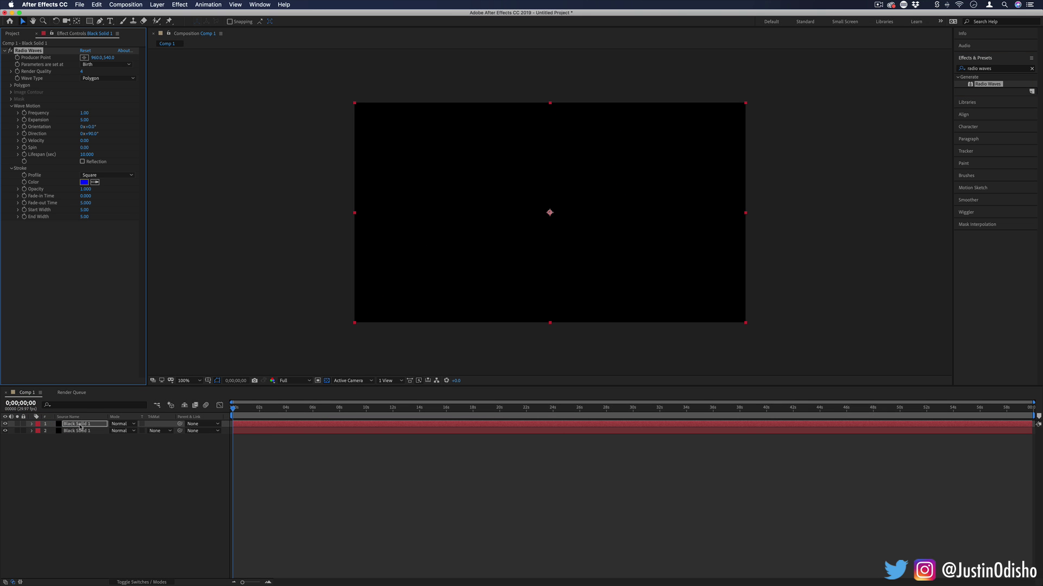
pyautogui.moveTo(234, 408); pyautogui.dragTo(260, 409)
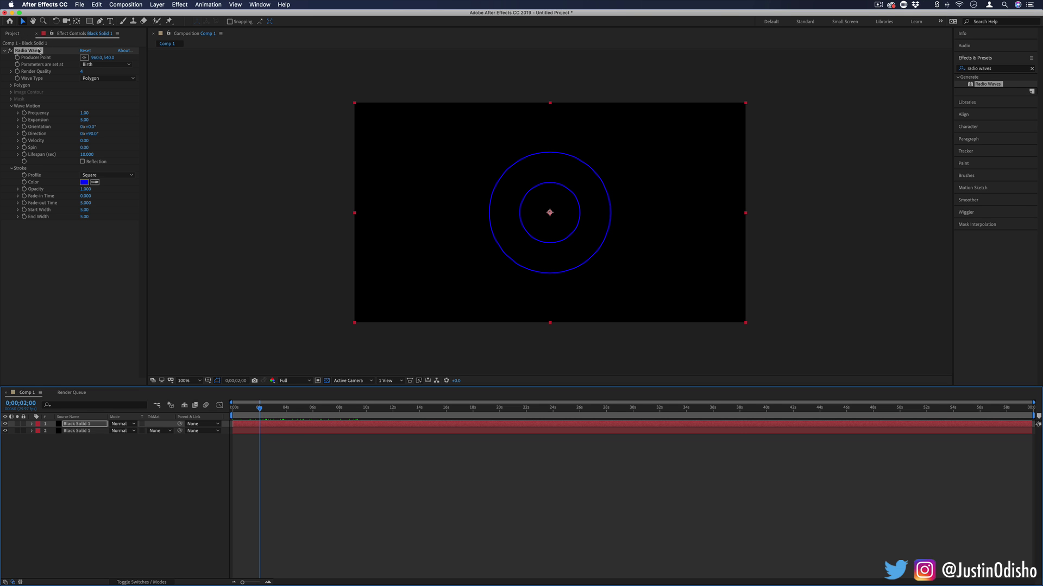
# - Set the Radio Waves polygon to 6 sides so it emits hexagons
pyautogui.click(10, 85)
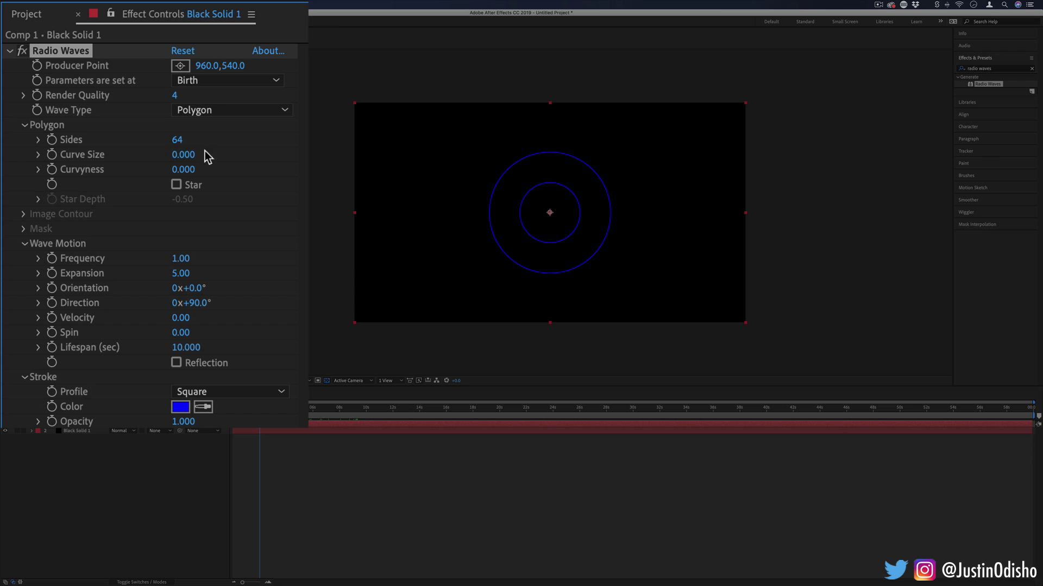
pyautogui.click(178, 140)
pyautogui.write('6')
pyautogui.press('Return')
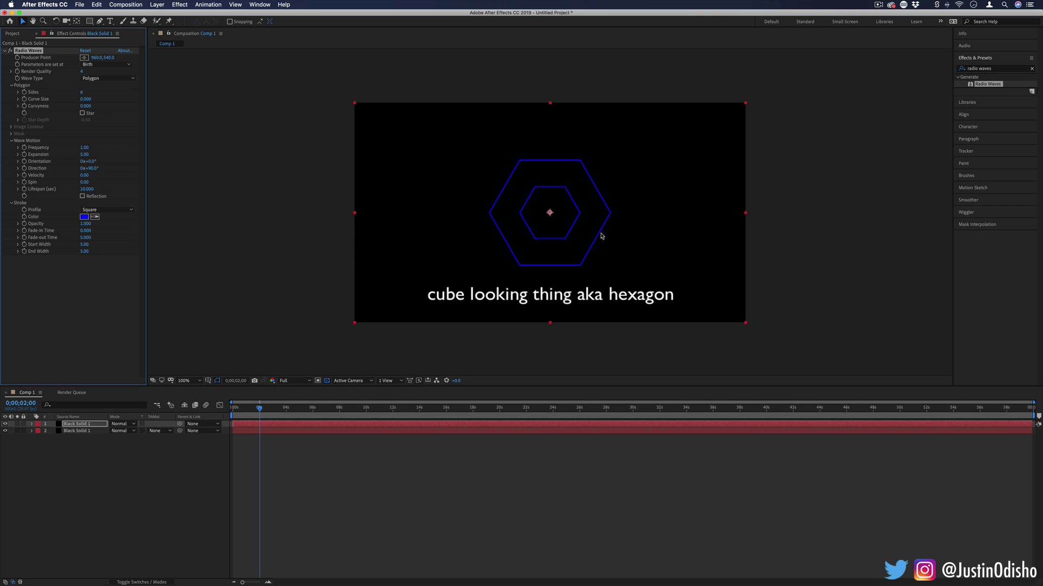
pyautogui.click(250, 217)
pyautogui.click(38, 150)
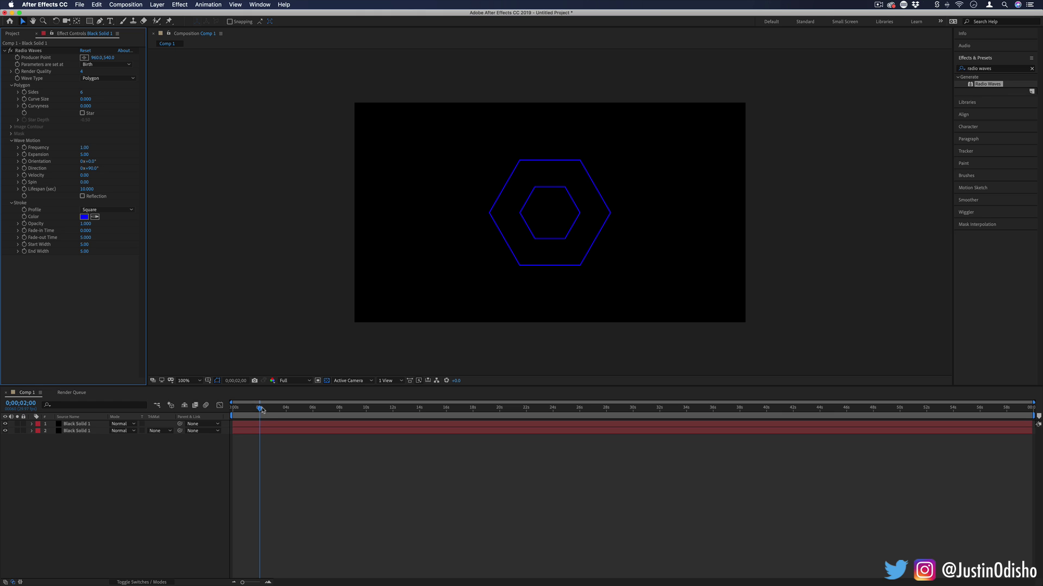
pyautogui.moveTo(262, 410)
pyautogui.mouseDown()
pyautogui.moveTo(288, 408)
pyautogui.moveTo(270, 408)
pyautogui.mouseUp()
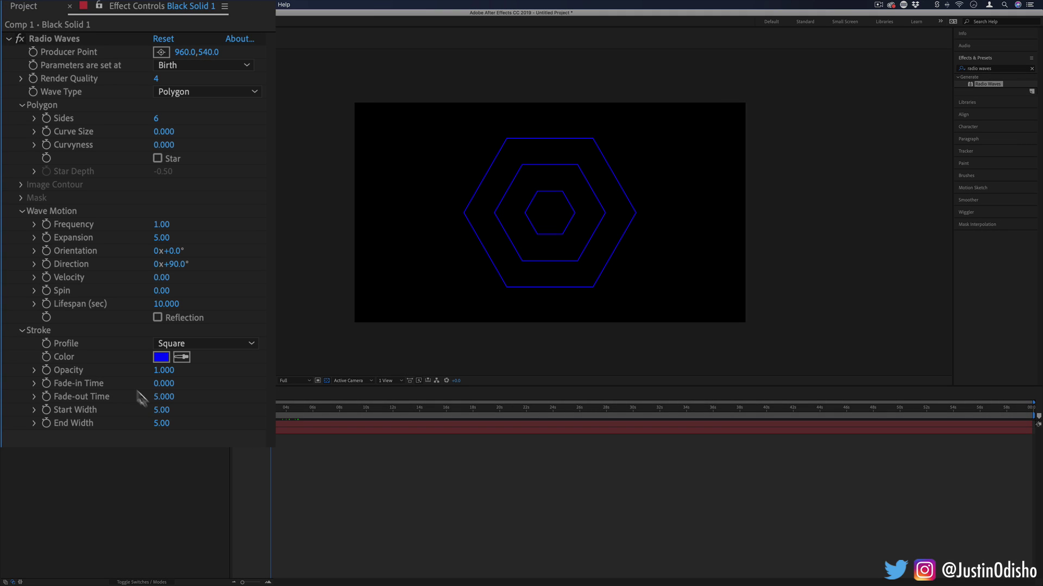
# - Set the Radio Waves Start Width and End Width to 100
pyautogui.click(162, 410)
pyautogui.write('100')
pyautogui.press('Return')
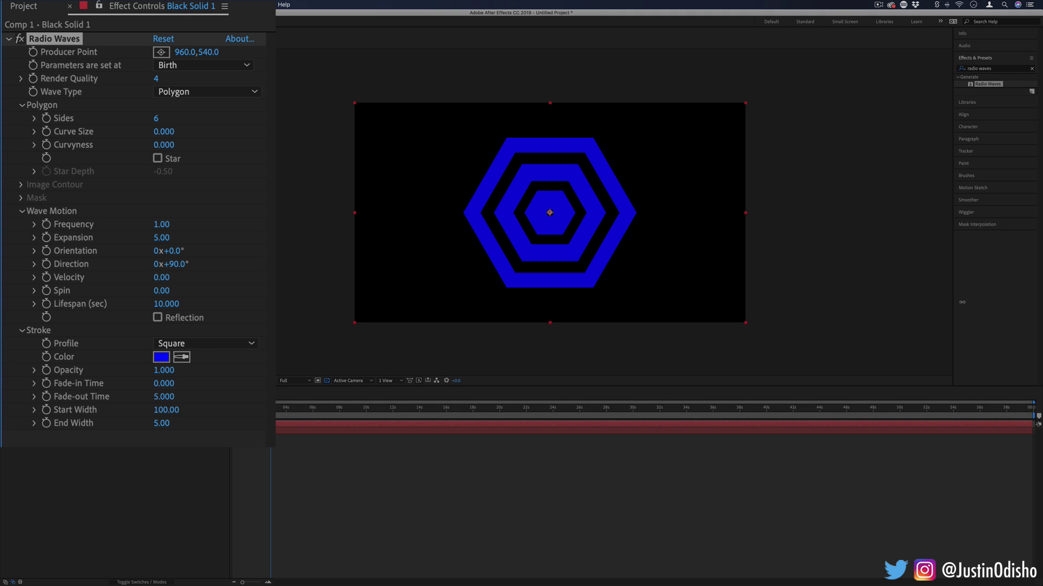
pyautogui.click(162, 423)
pyautogui.write('100')
pyautogui.press('Return')
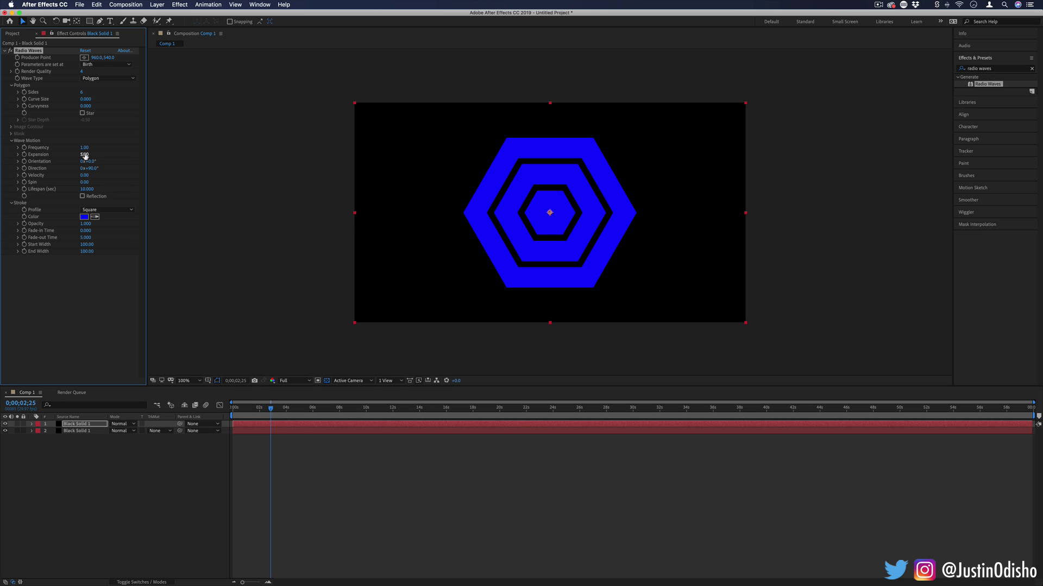
# - Raise Expansion to 15 and Frequency to 4 so the rings fill the frame
pyautogui.moveTo(85, 154); pyautogui.dragTo(108, 155)
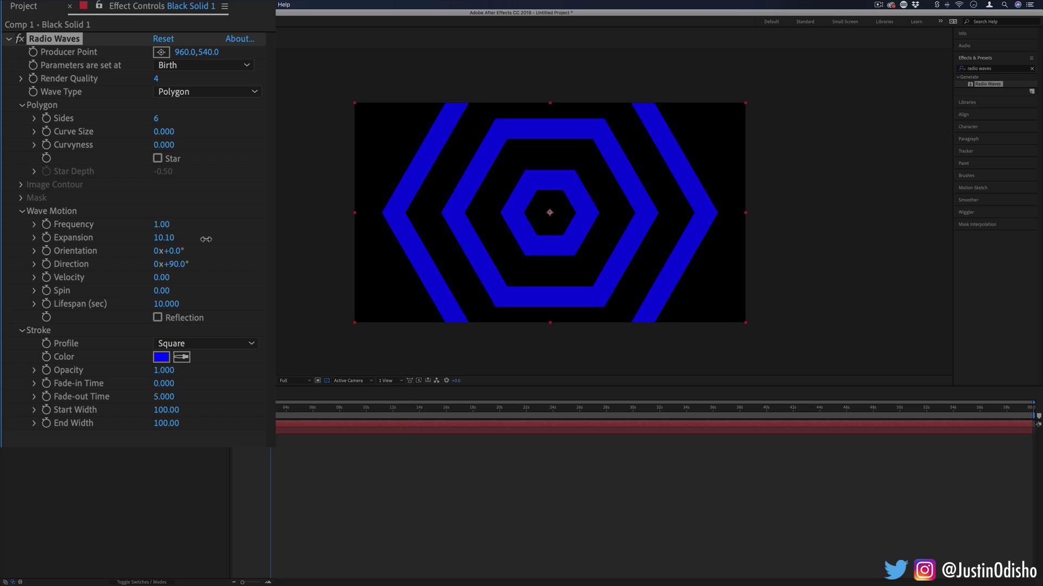
pyautogui.moveTo(206, 239); pyautogui.dragTo(247, 242)
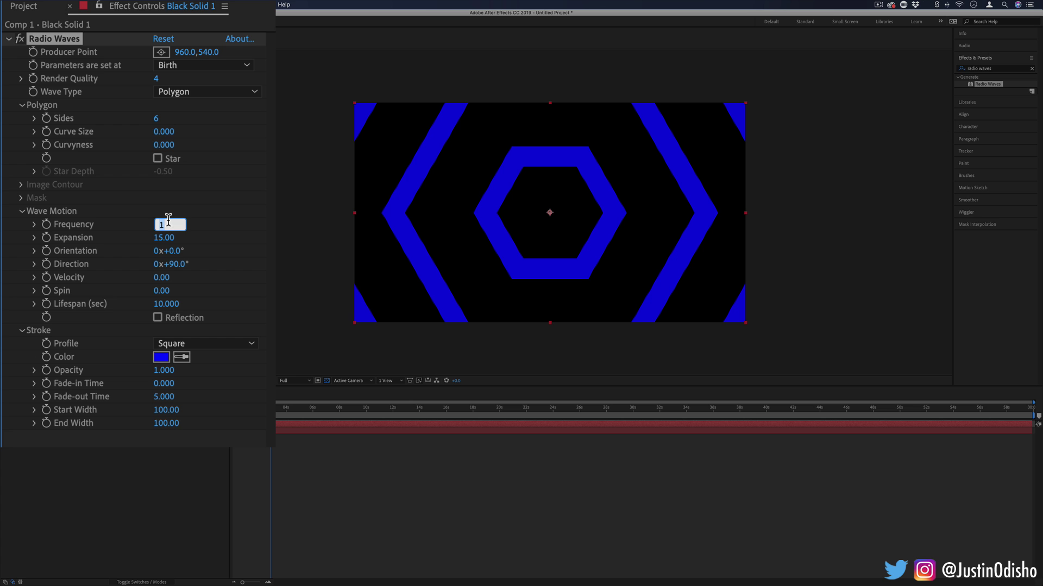
pyautogui.press('Up')
pyautogui.write('.5')
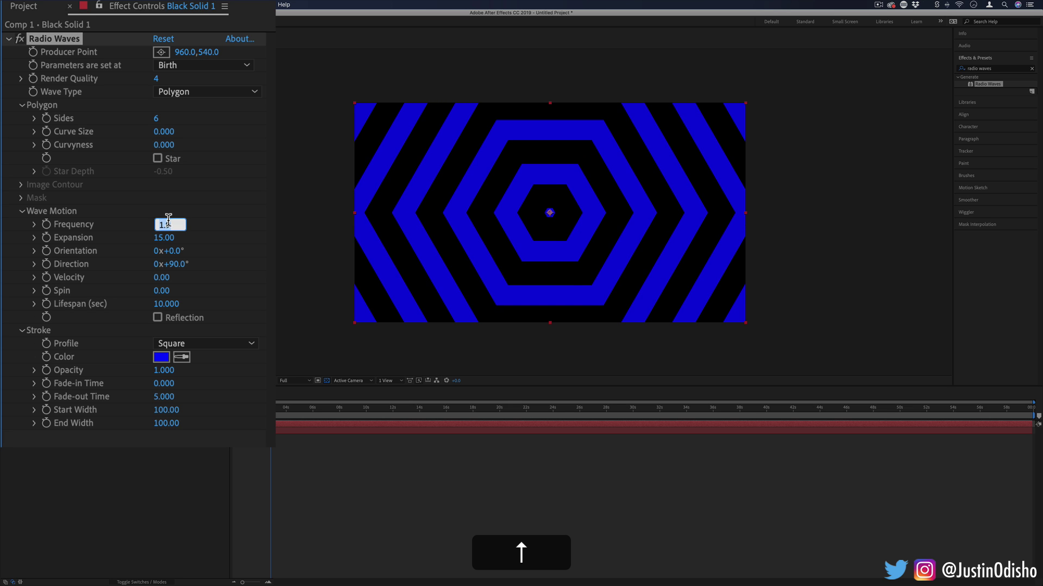
pyautogui.press('Up')
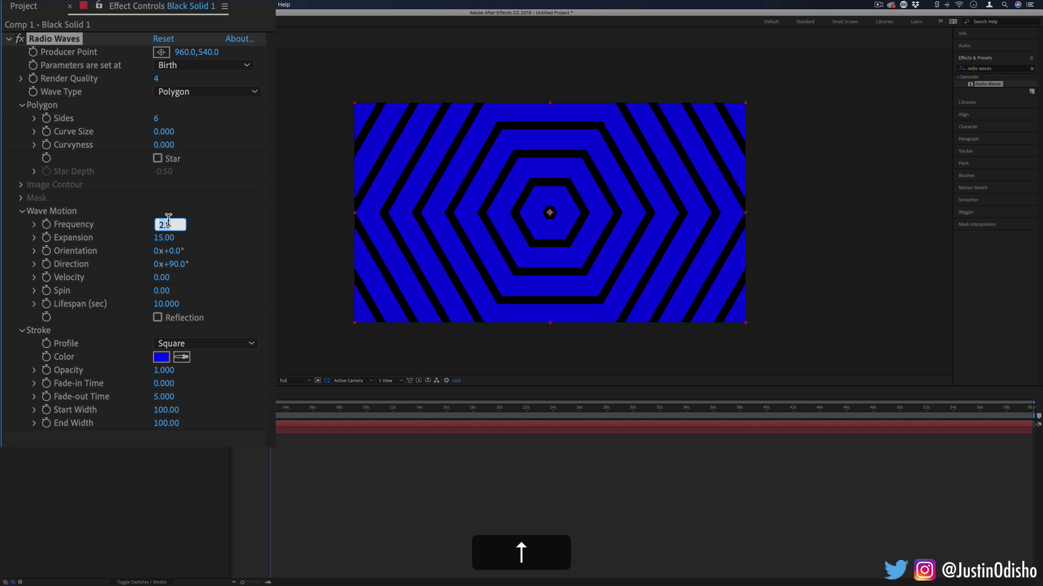
pyautogui.press('Up')
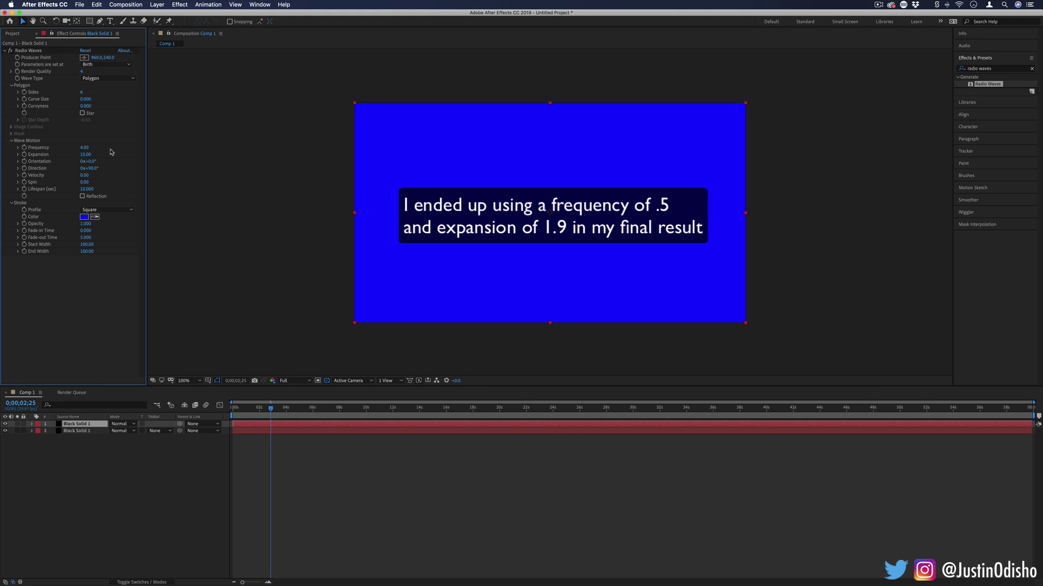
pyautogui.click(420, 299)
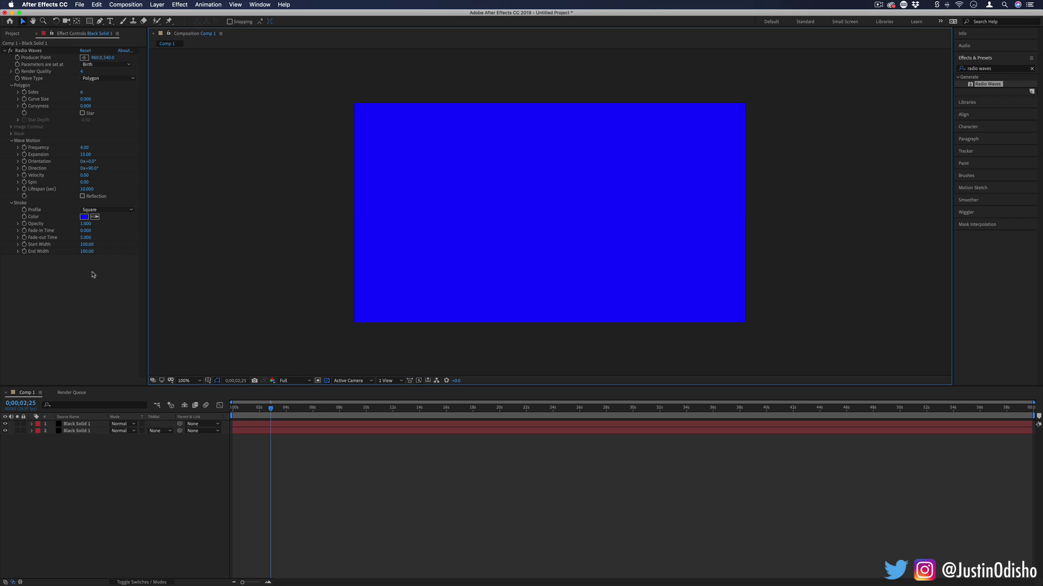
# - Add a random([2,1,1,1]) expression to the Radio Waves Stroke Color
pyautogui.press('alt')
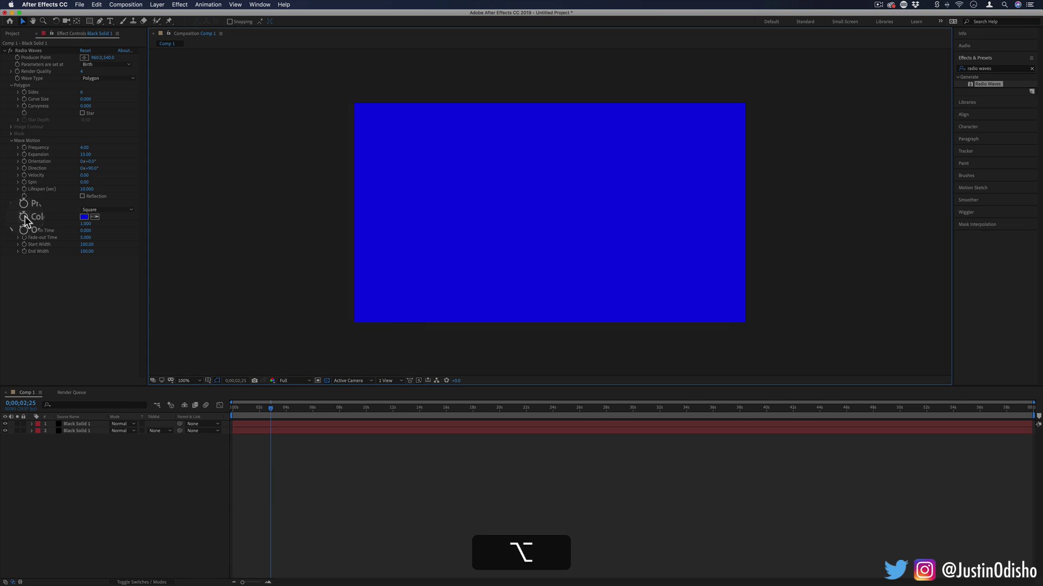
pyautogui.keyDown('alt'); pyautogui.click(24, 217); pyautogui.keyUp('alt')
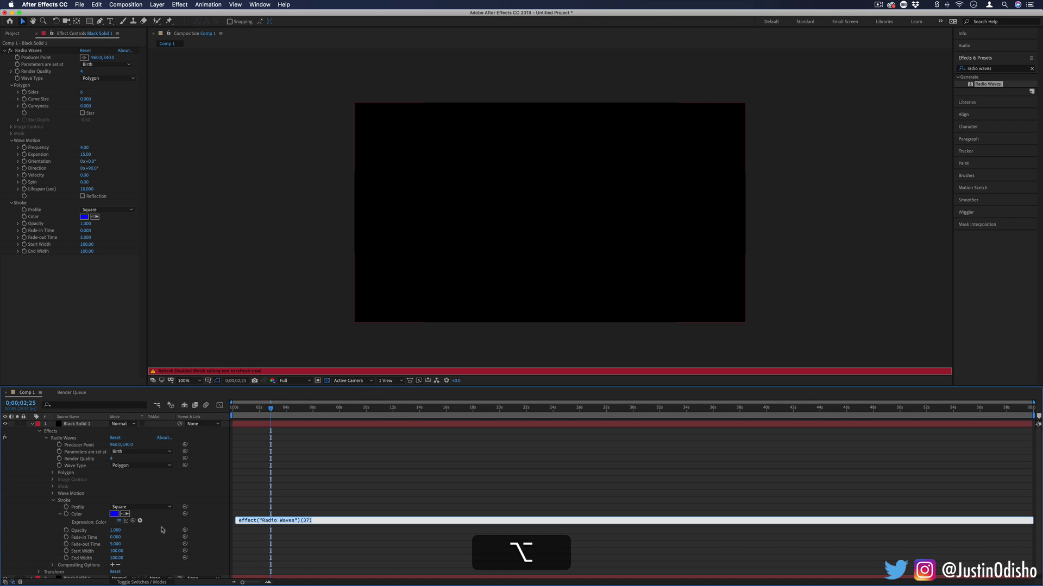
pyautogui.scroll(-1, 86, 511)
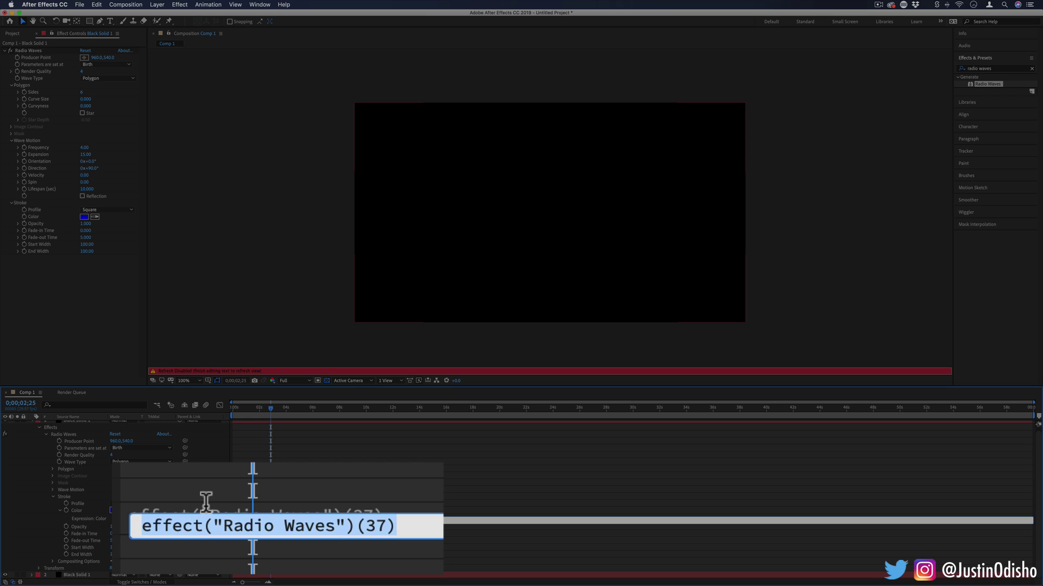
pyautogui.write('random')
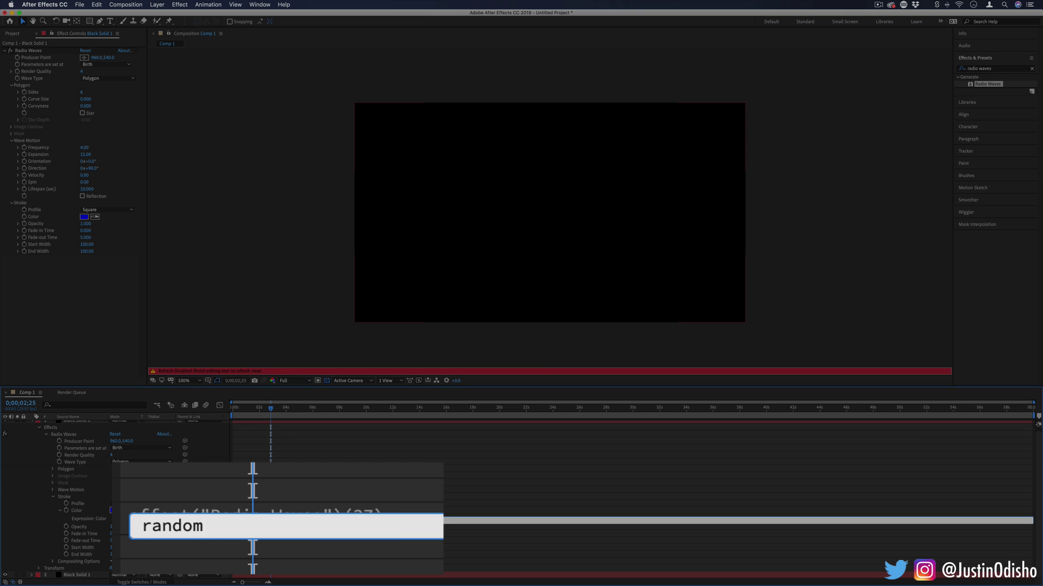
pyautogui.write('([2,1,1,1])')
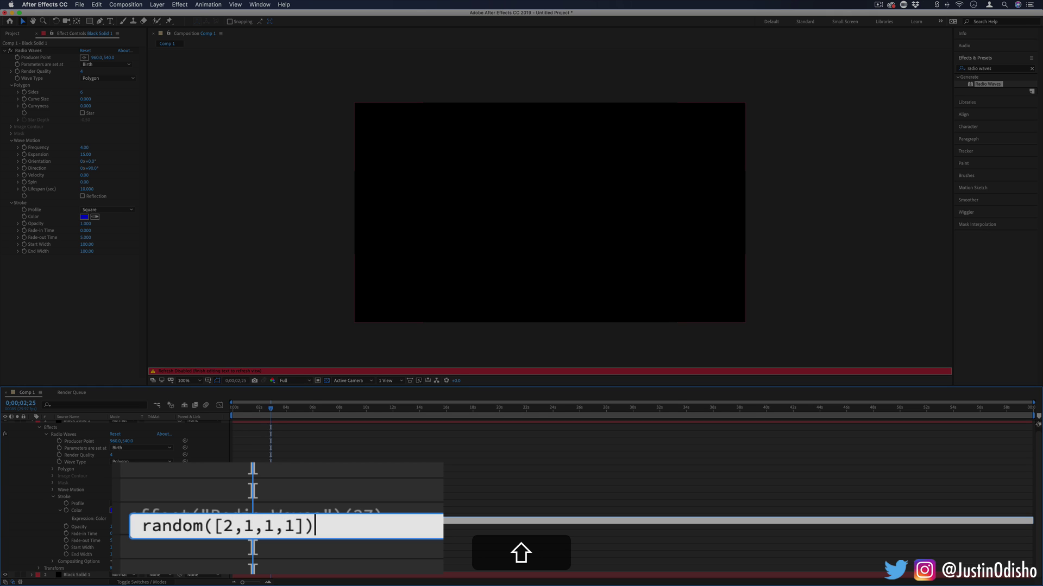
pyautogui.click(262, 434)
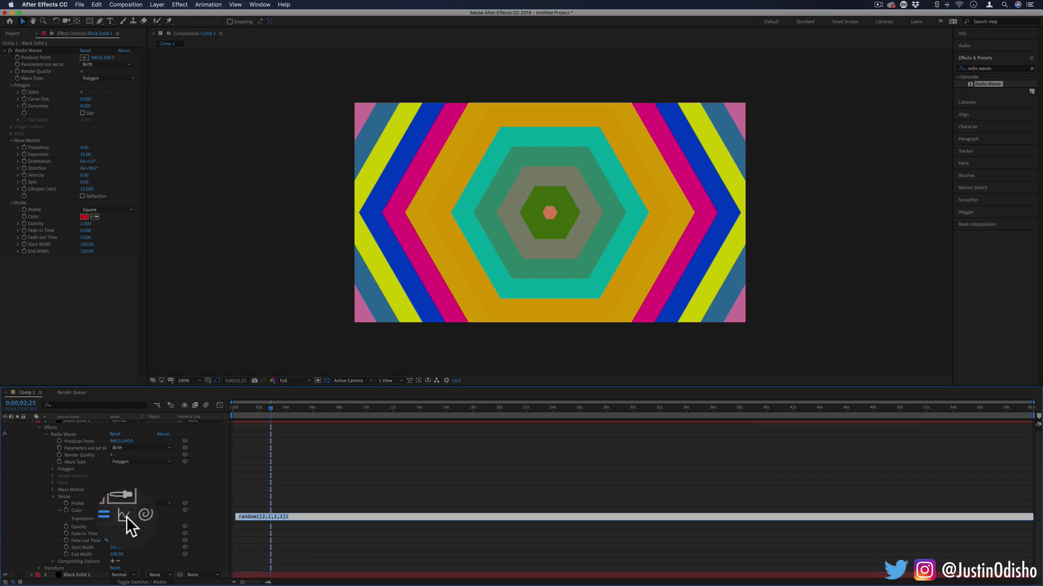
# - Compare colours with random([1,1,1,1]), then restore random([2,1,1,1])
pyautogui.click(126, 517)
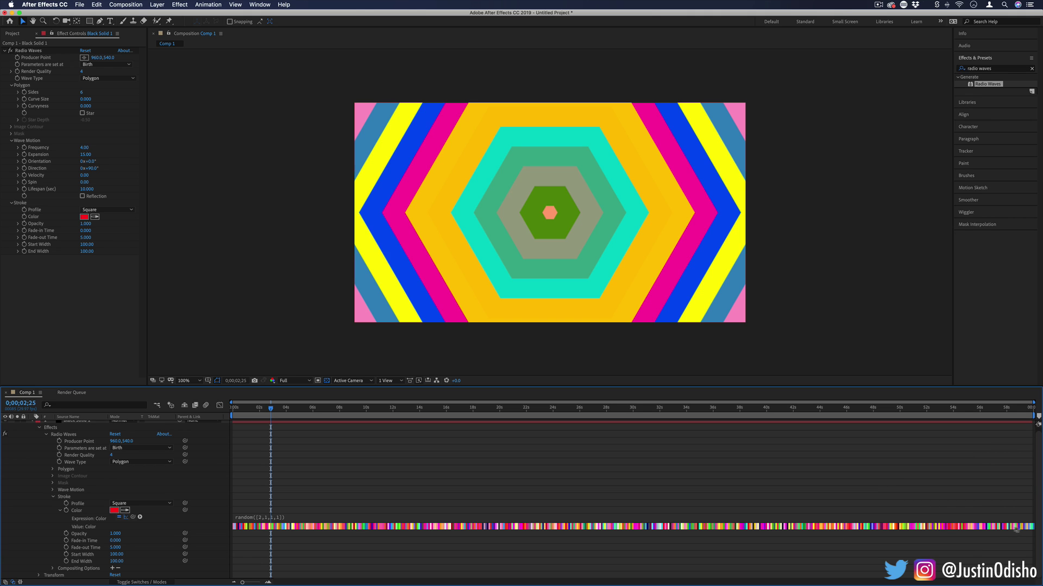
pyautogui.click(262, 518)
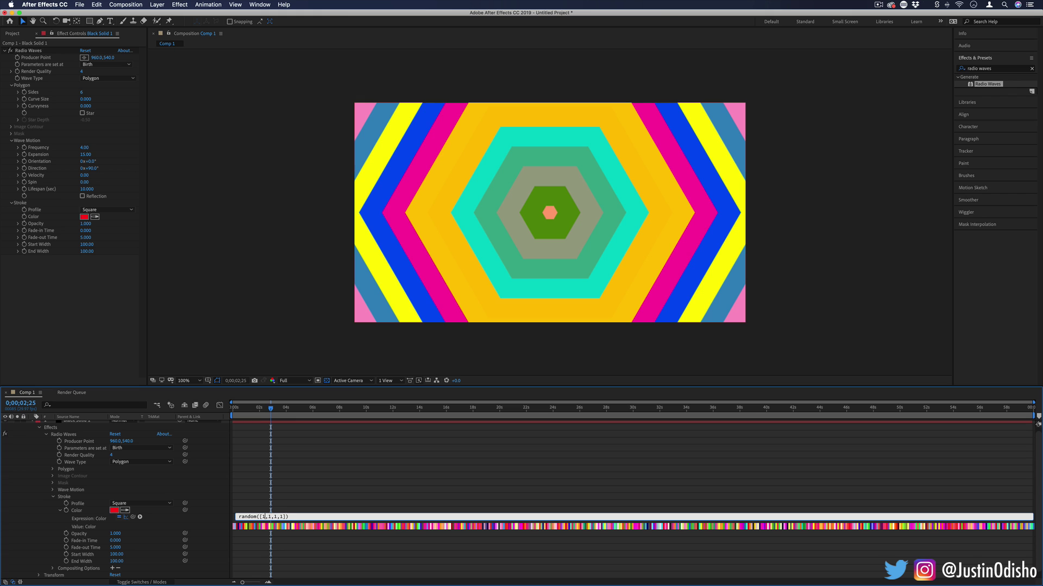
pyautogui.click(270, 407)
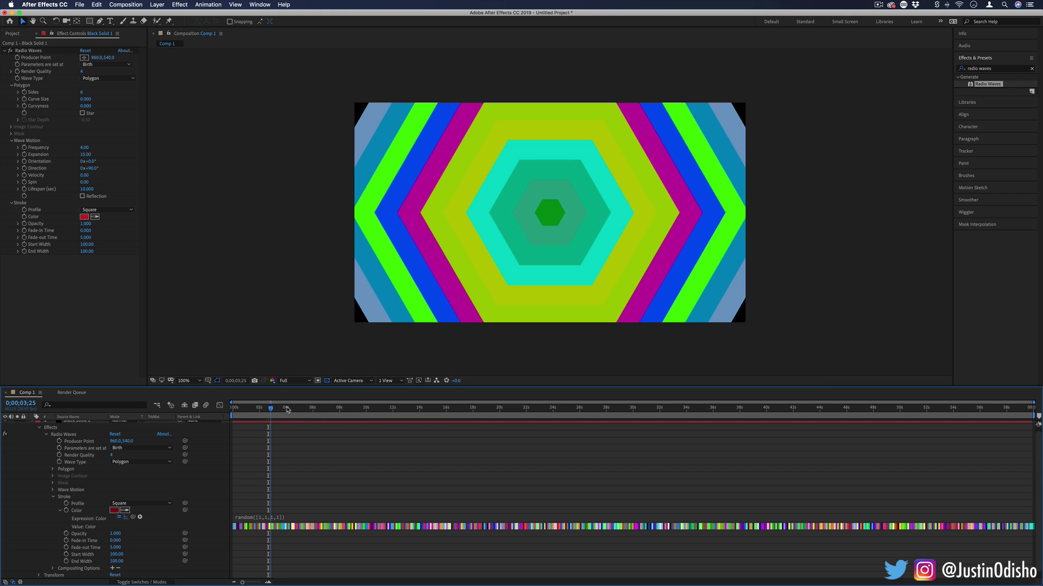
pyautogui.moveTo(270, 407); pyautogui.dragTo(320, 411)
pyautogui.click(261, 517)
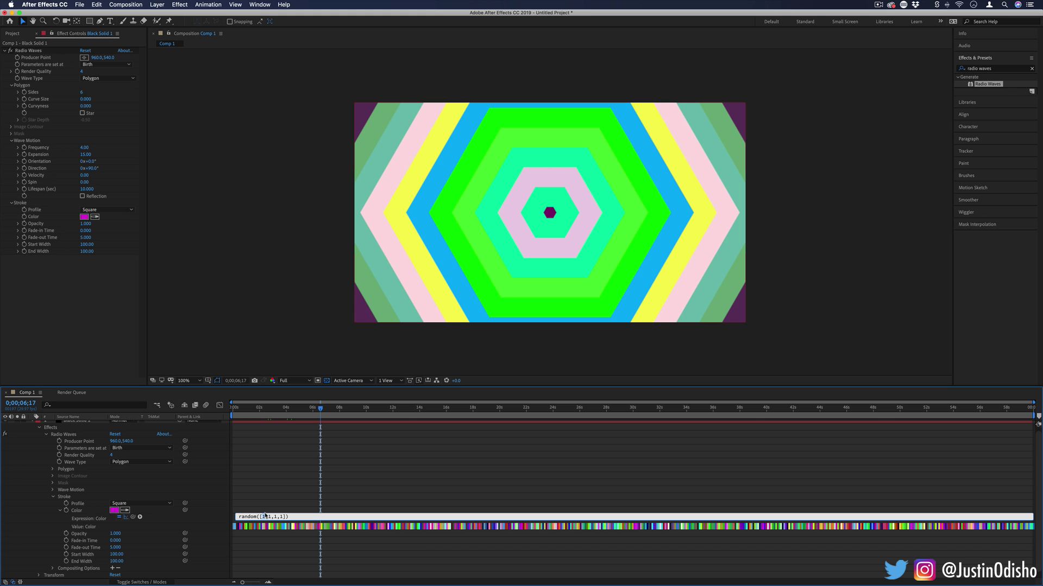
pyautogui.write('2')
pyautogui.click(307, 502)
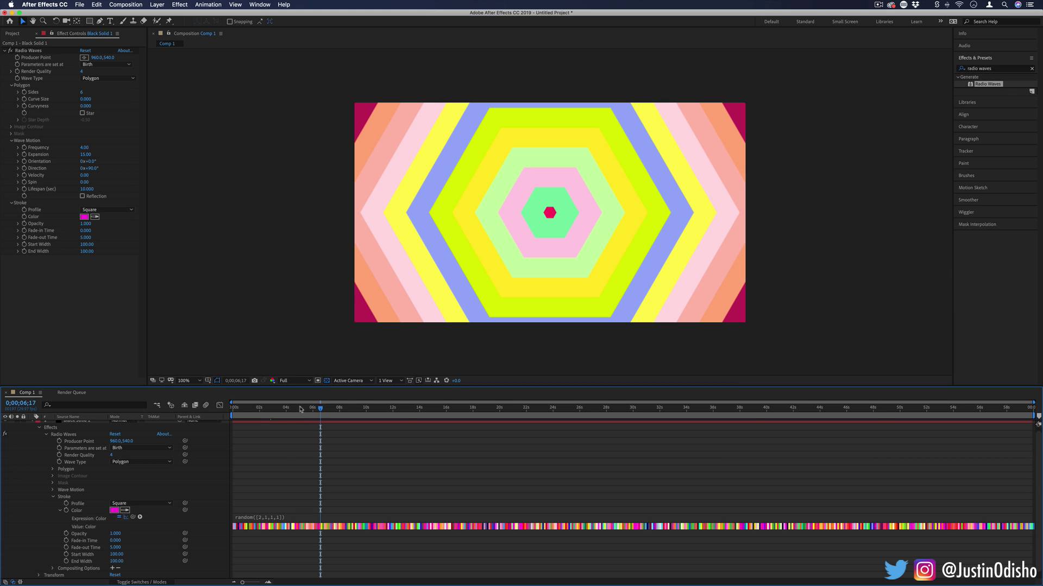
# - Keep Parameters Set At Birth, scrub the timeline, and preview the coloured rings
pyautogui.moveTo(300, 409); pyautogui.dragTo(430, 410)
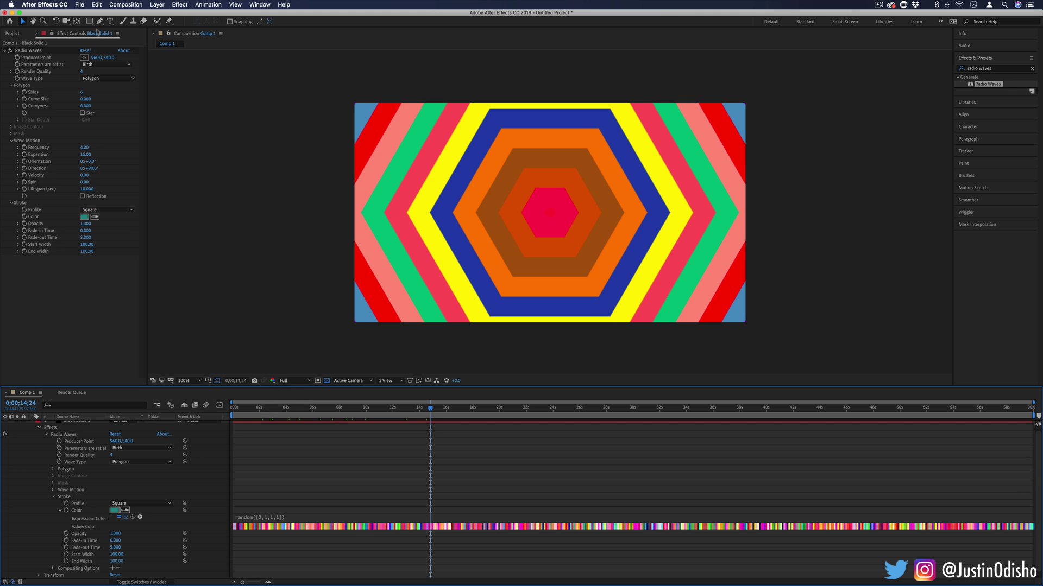
pyautogui.click(95, 65)
pyautogui.click(116, 67)
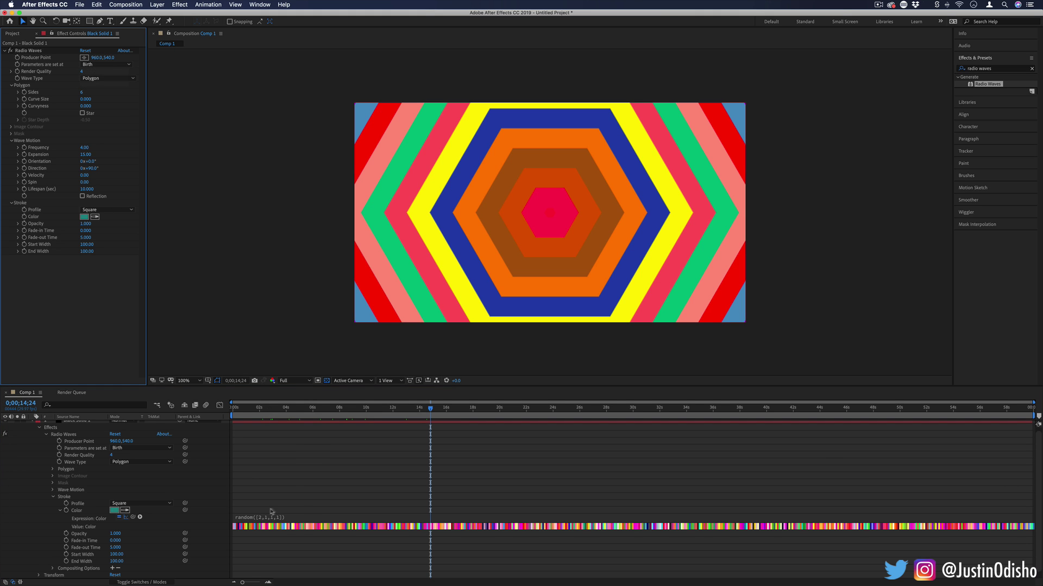
pyautogui.click(270, 409)
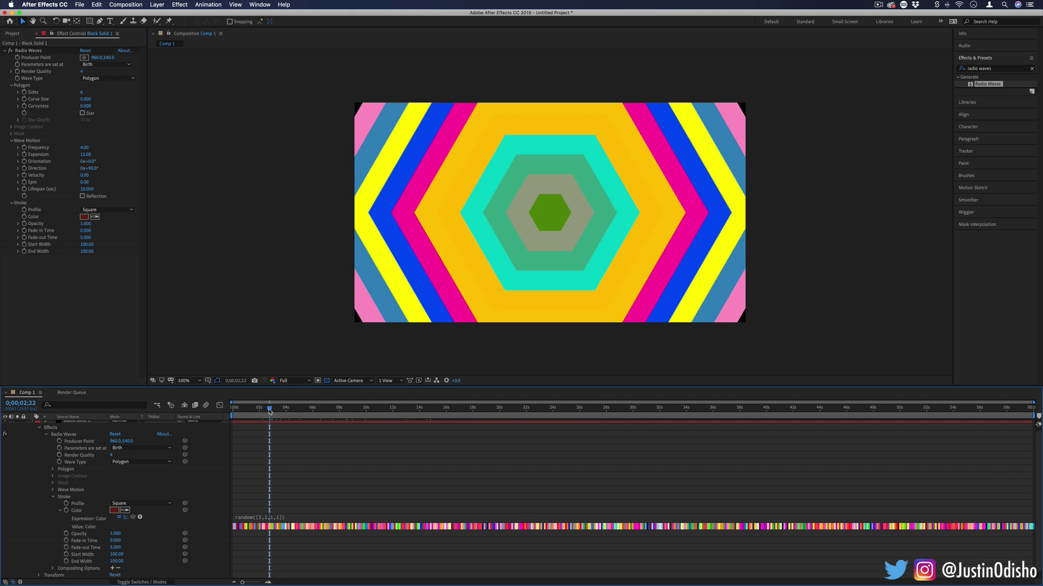
pyautogui.scroll(-1, 263, 495)
pyautogui.scroll(2, 261, 498)
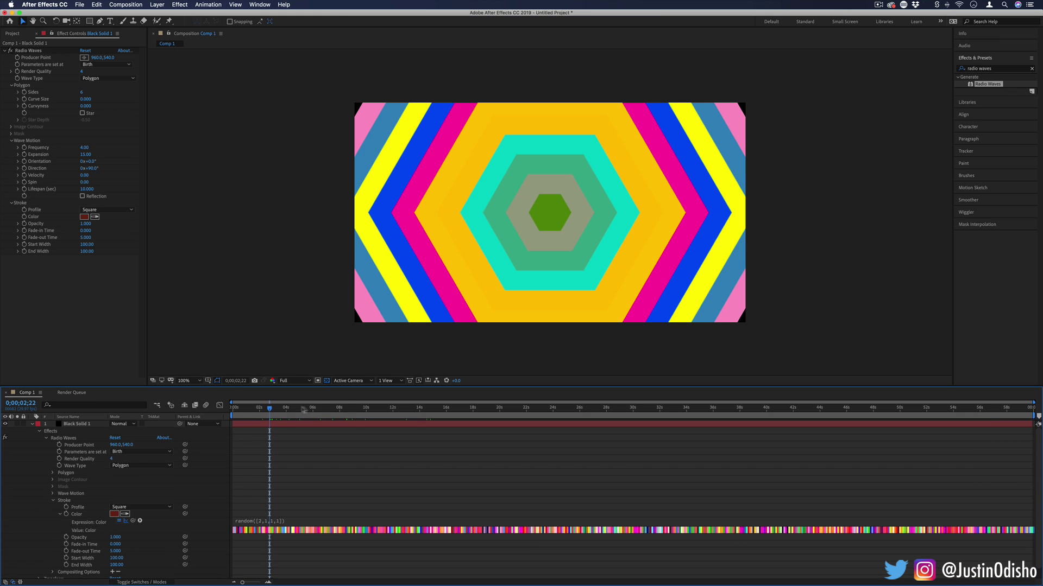
pyautogui.moveTo(304, 410); pyautogui.dragTo(344, 409)
pyautogui.press('space')
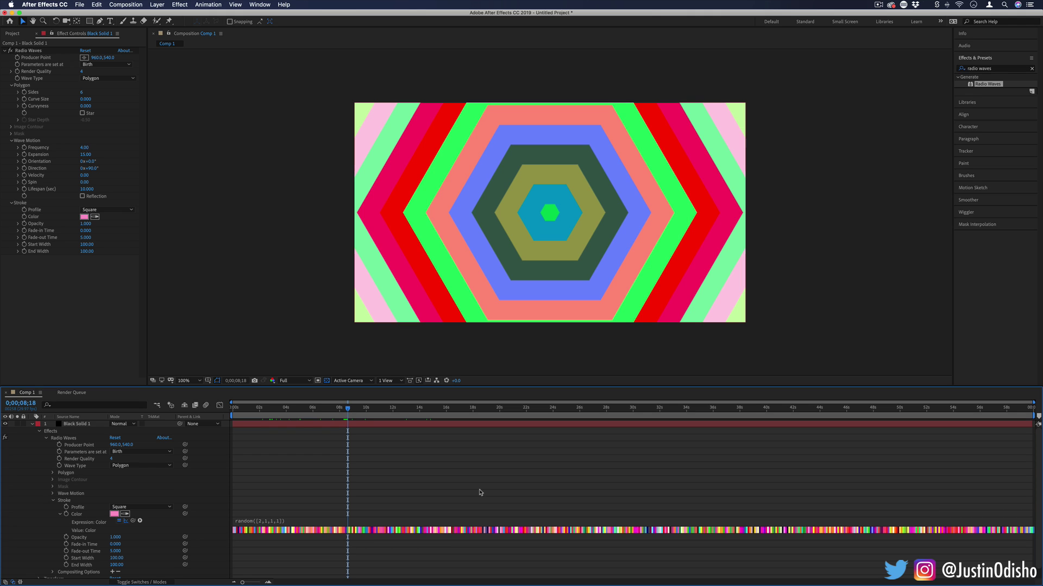
# - Clear the effects search and apply CC HexTile from Stylize to Black Solid 1
pyautogui.click(1032, 68)
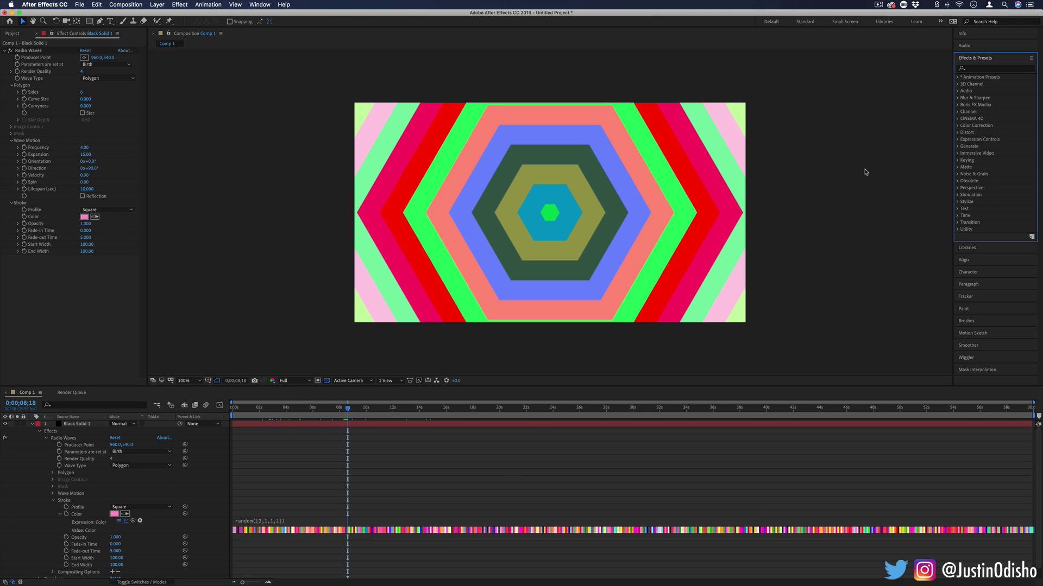
pyautogui.click(963, 202)
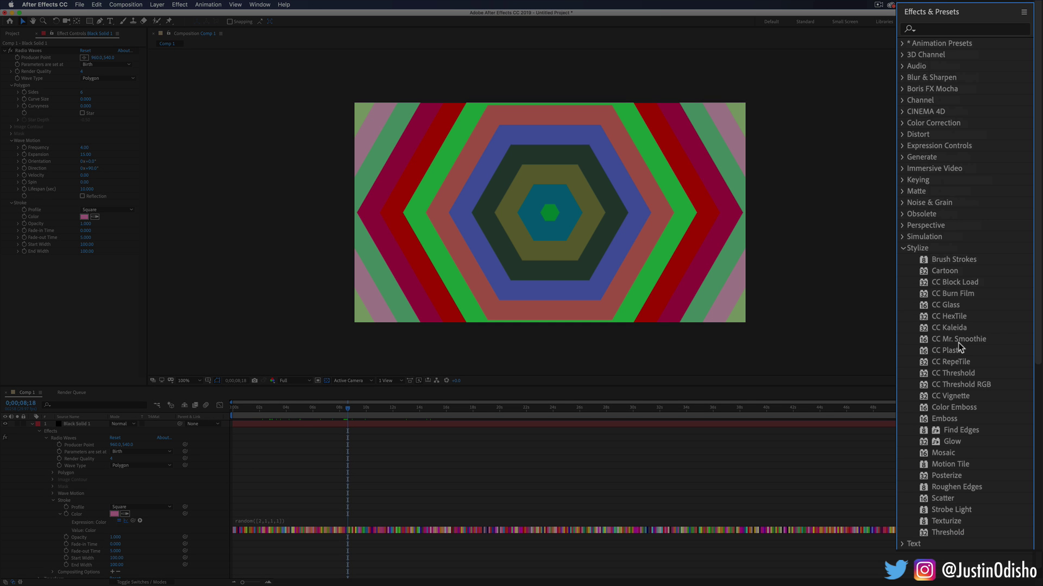
pyautogui.moveTo(960, 326); pyautogui.dragTo(992, 332)
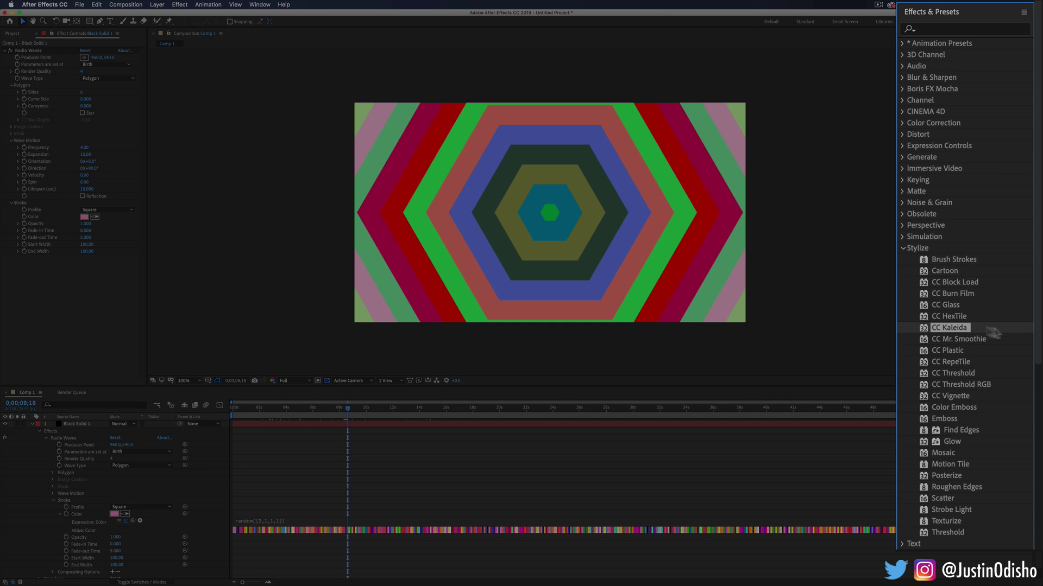
pyautogui.click(972, 319)
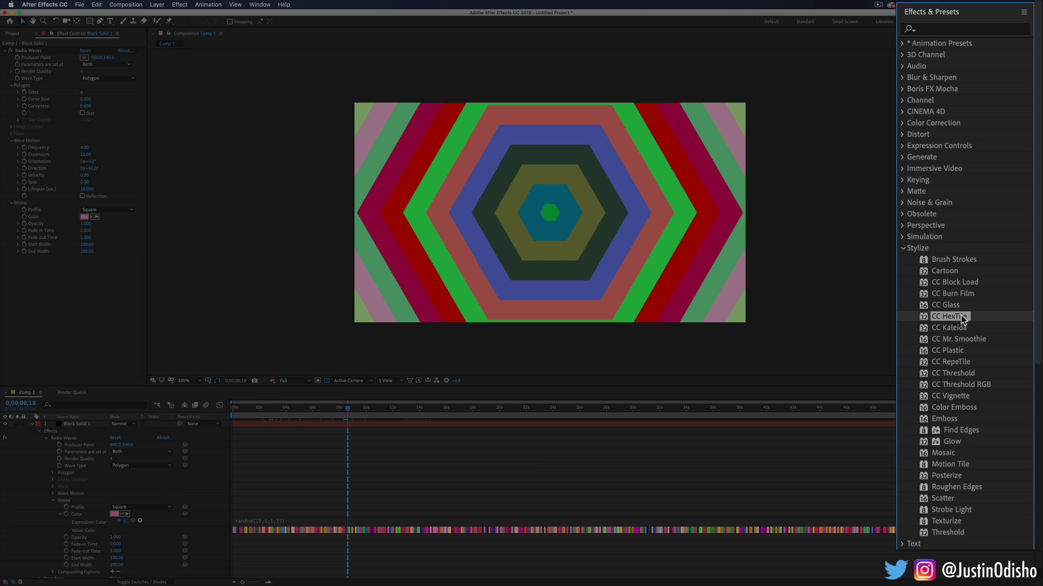
pyautogui.moveTo(960, 317); pyautogui.dragTo(95, 267)
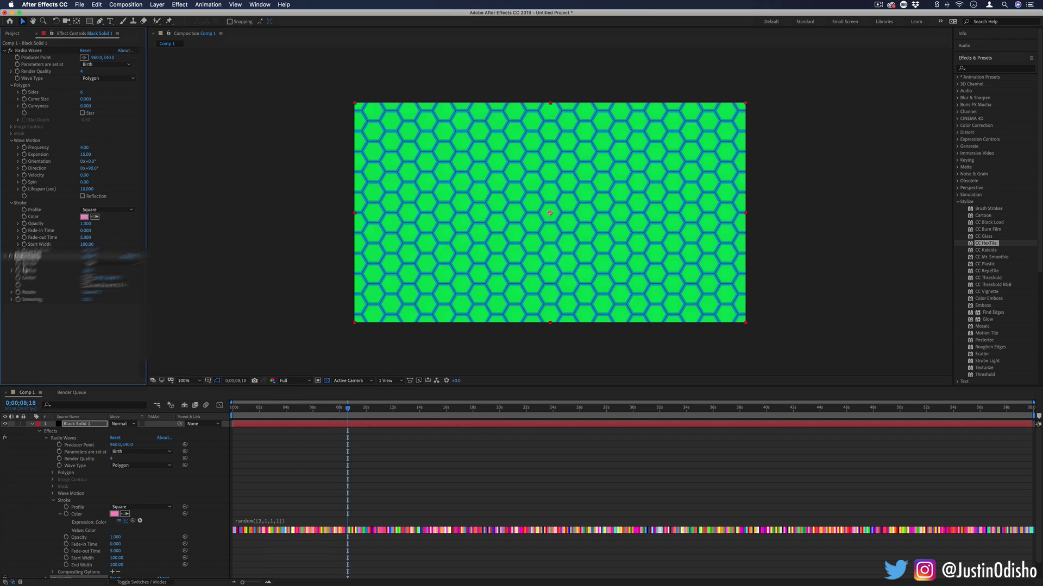
# - Set CC HexTile Render to Fold Seamlessly and Radius 200, leaving Rotate at 0°
pyautogui.click(92, 266)
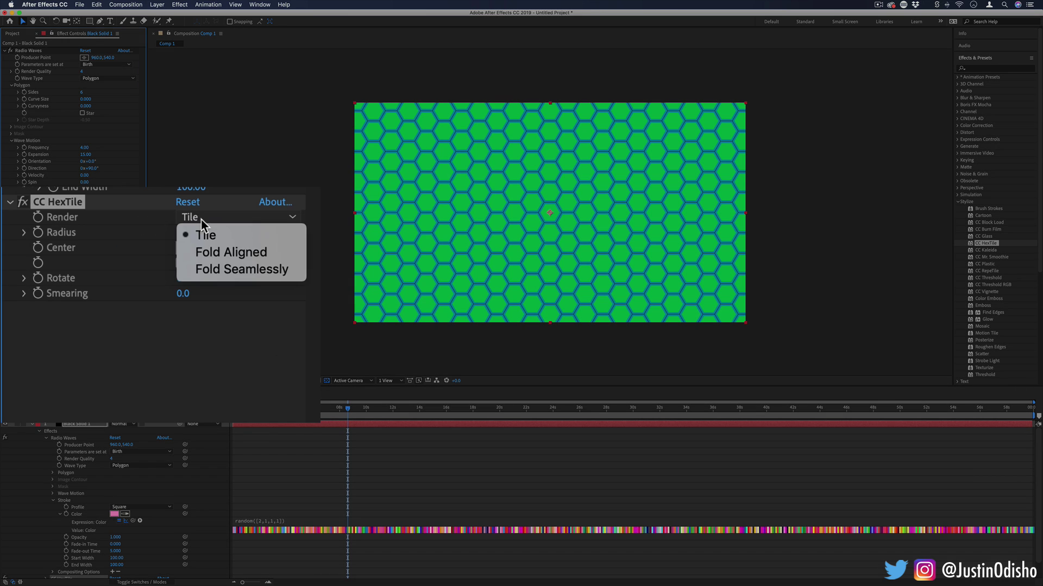
pyautogui.click(270, 271)
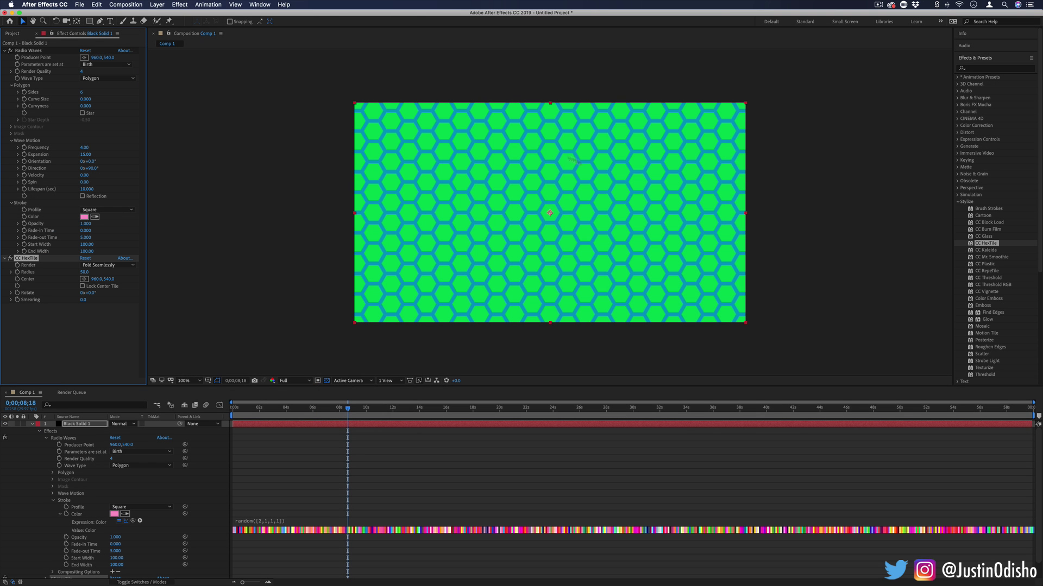
pyautogui.moveTo(84, 272); pyautogui.dragTo(123, 277)
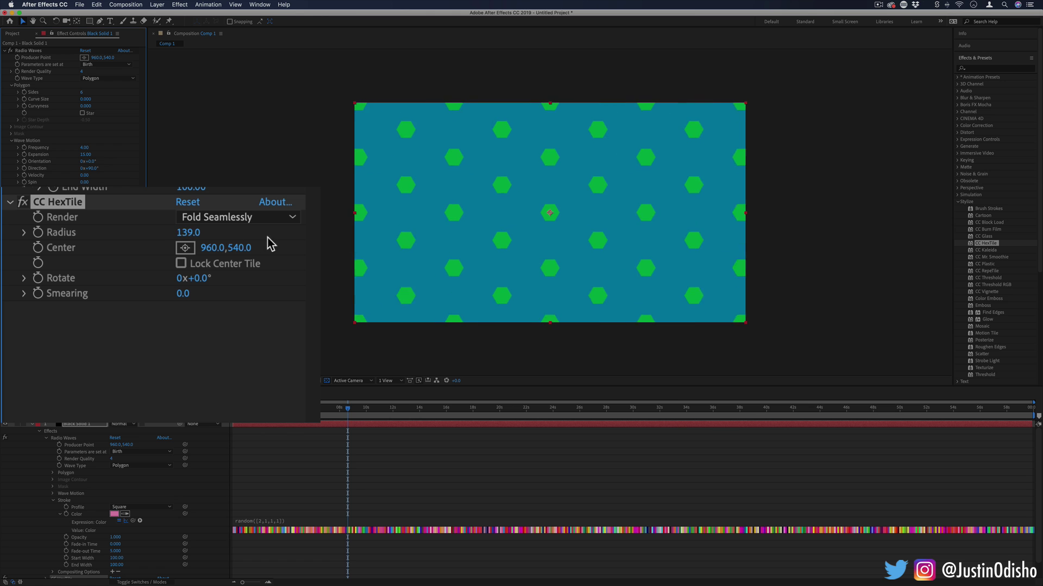
pyautogui.moveTo(270, 244); pyautogui.dragTo(212, 279)
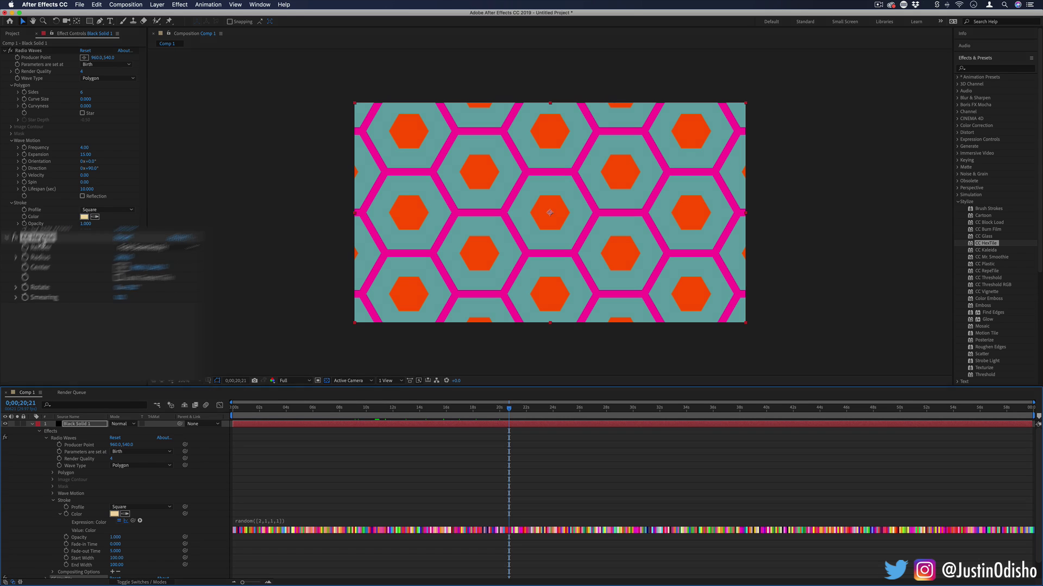
pyautogui.moveTo(201, 285); pyautogui.dragTo(226, 284)
pyautogui.press('super+z')
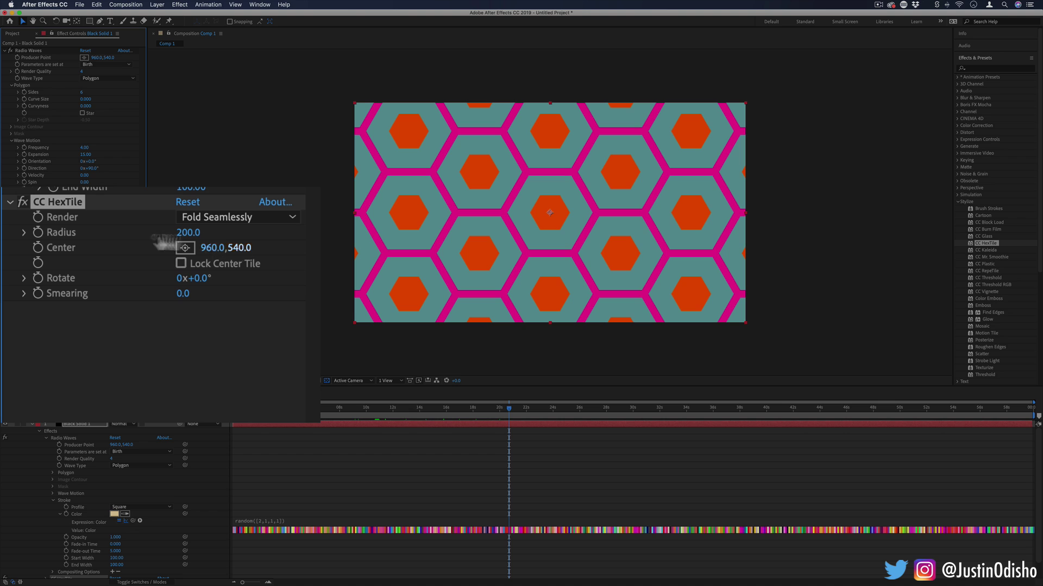
# - Add a 'time' expression to CC HexTile Rotate and scrub to check it
pyautogui.keyDown('alt'); pyautogui.click(38, 278); pyautogui.keyUp('alt')
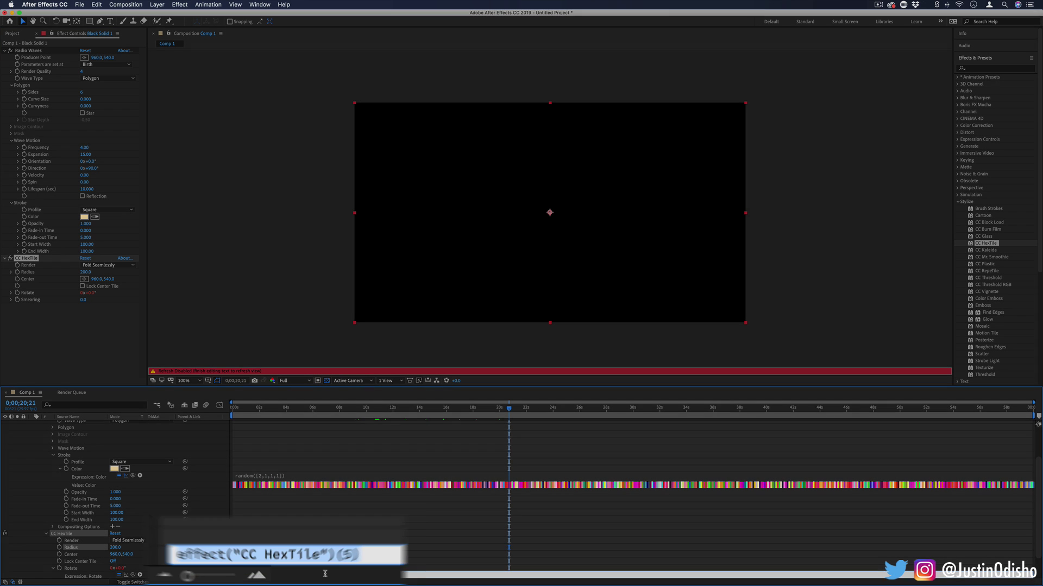
pyautogui.write('time')
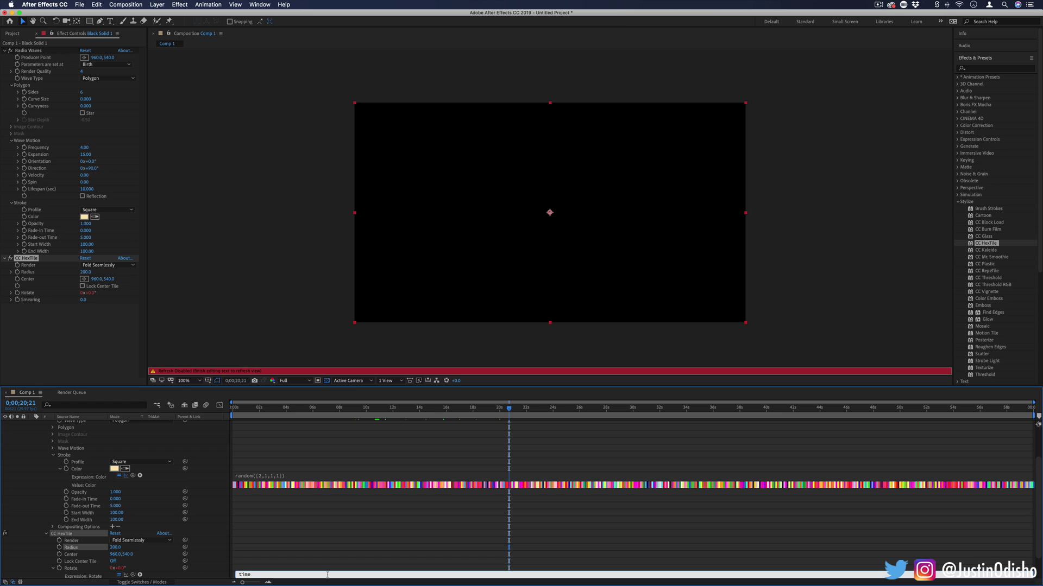
pyautogui.click(255, 408)
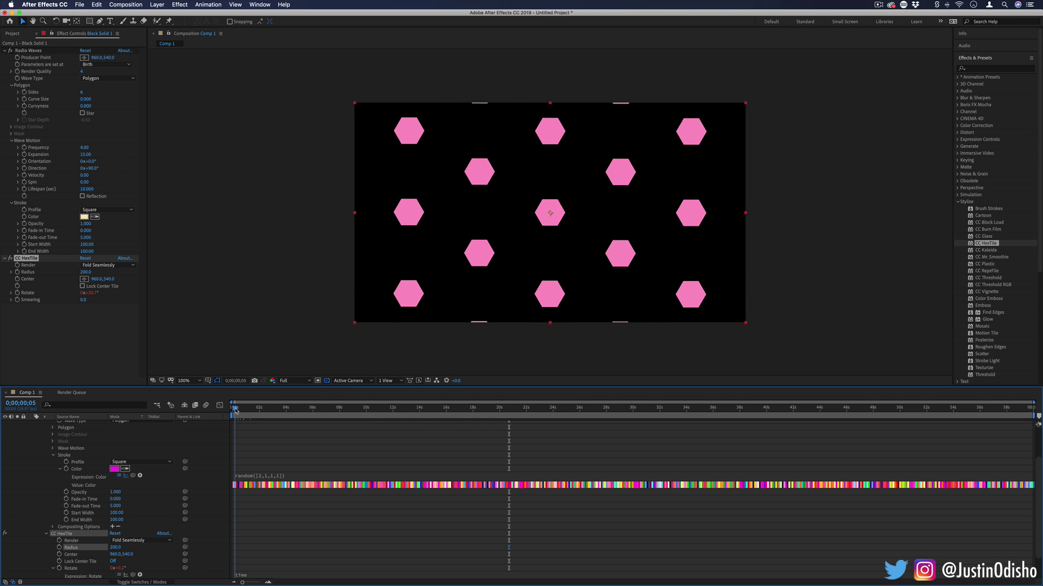
pyautogui.moveTo(271, 411); pyautogui.dragTo(307, 409)
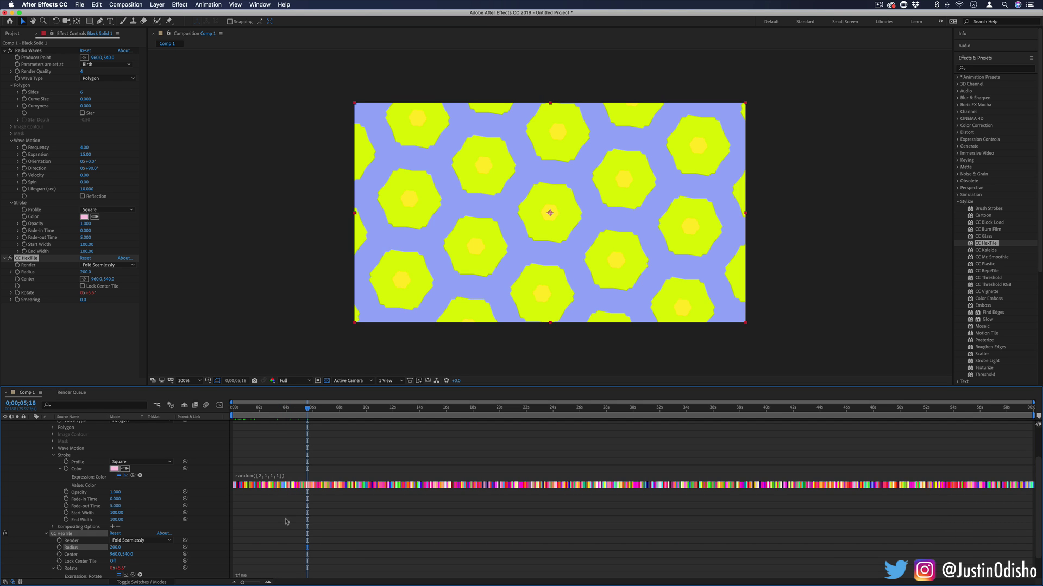
# - Change the Rotate expression to time*10 and return to the composition start
pyautogui.click(244, 576)
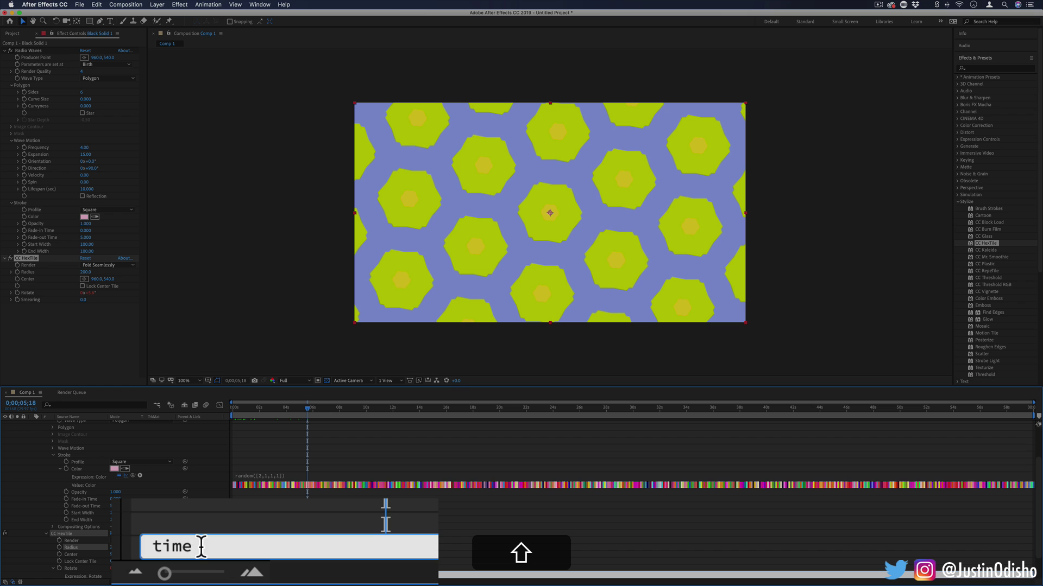
pyautogui.write('*10')
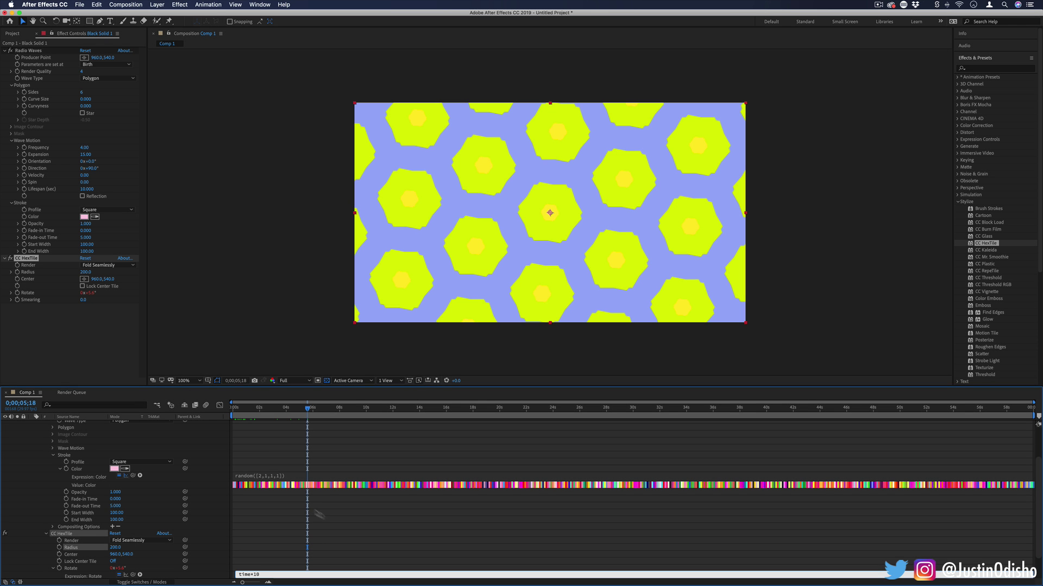
pyautogui.click(275, 408)
pyautogui.press('Home')
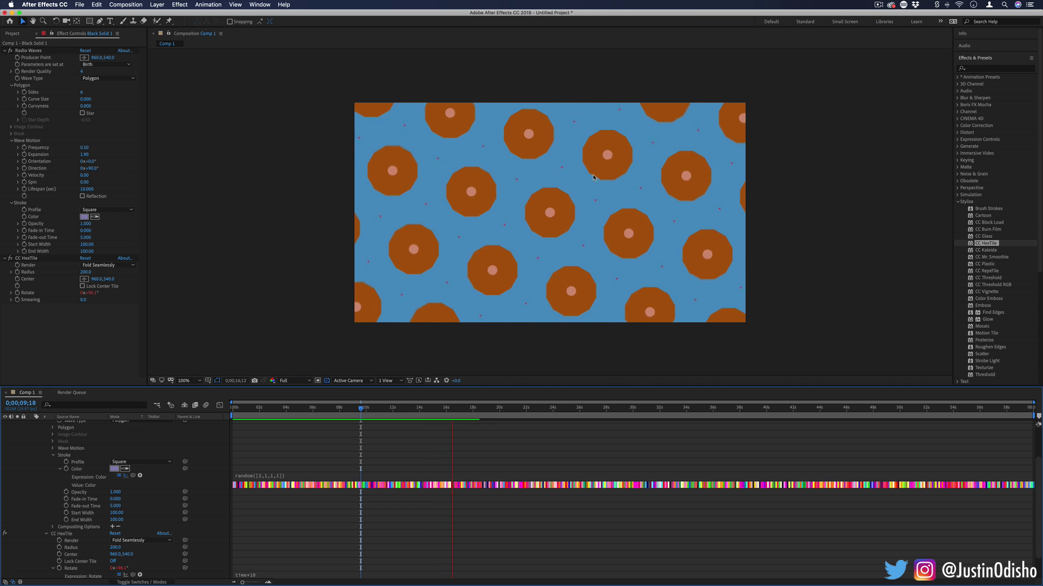
# - Raise CC HexTile Smearing to about 40.9, drive it with wiggle(1,10), and rewind
pyautogui.press('space')
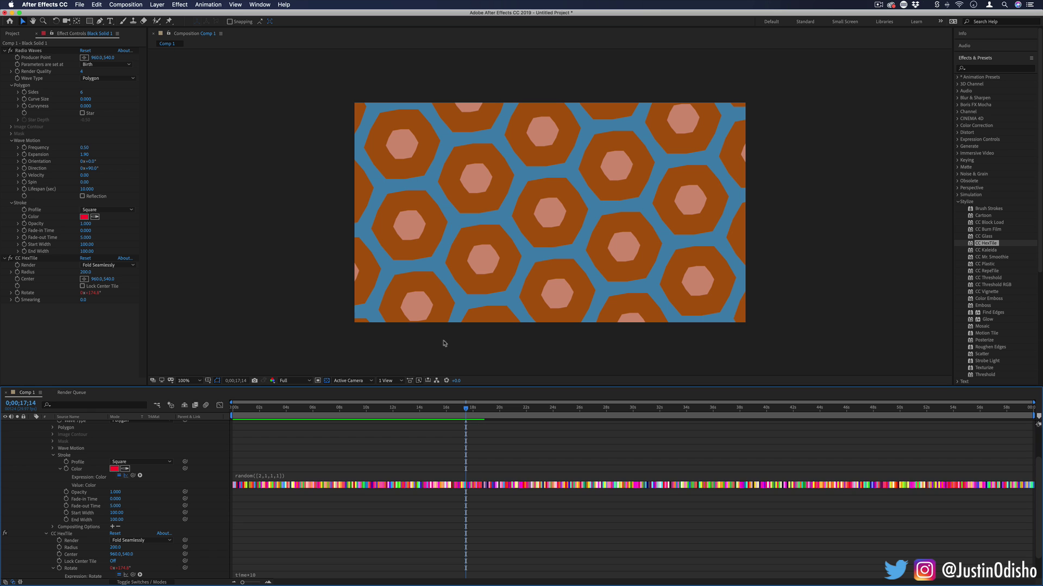
pyautogui.click(29, 259)
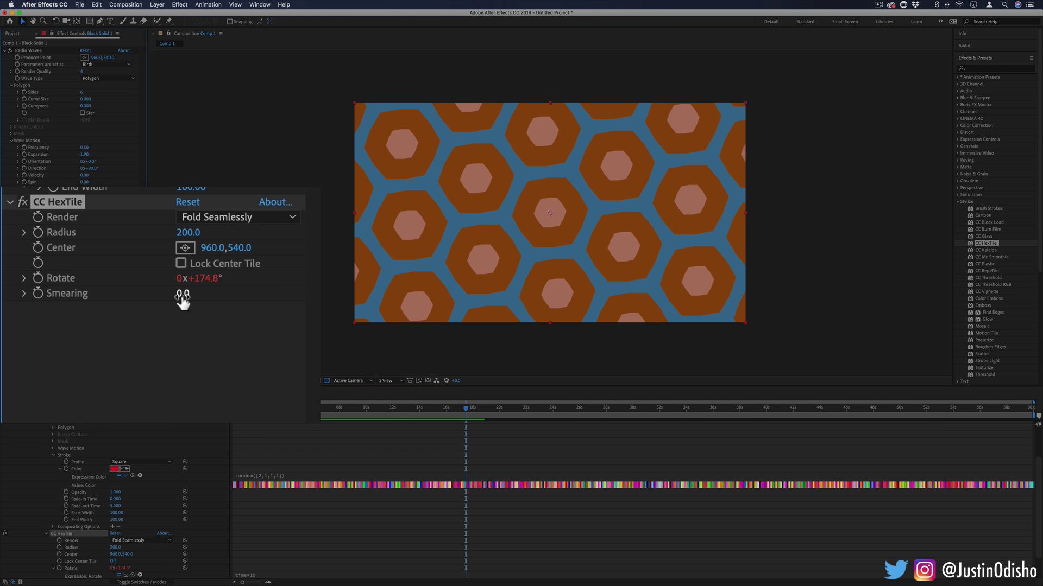
pyautogui.moveTo(183, 300)
pyautogui.mouseDown()
pyautogui.moveTo(280, 305)
pyautogui.moveTo(214, 310)
pyautogui.moveTo(326, 321)
pyautogui.moveTo(629, 340)
pyautogui.moveTo(174, 350)
pyautogui.moveTo(138, 337)
pyautogui.mouseUp()
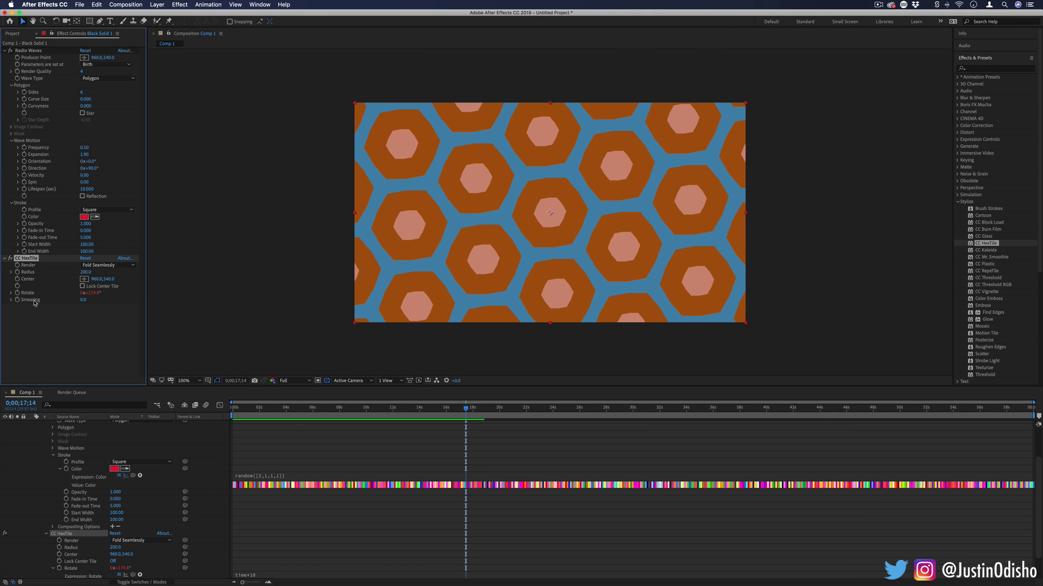
pyautogui.press('alt')
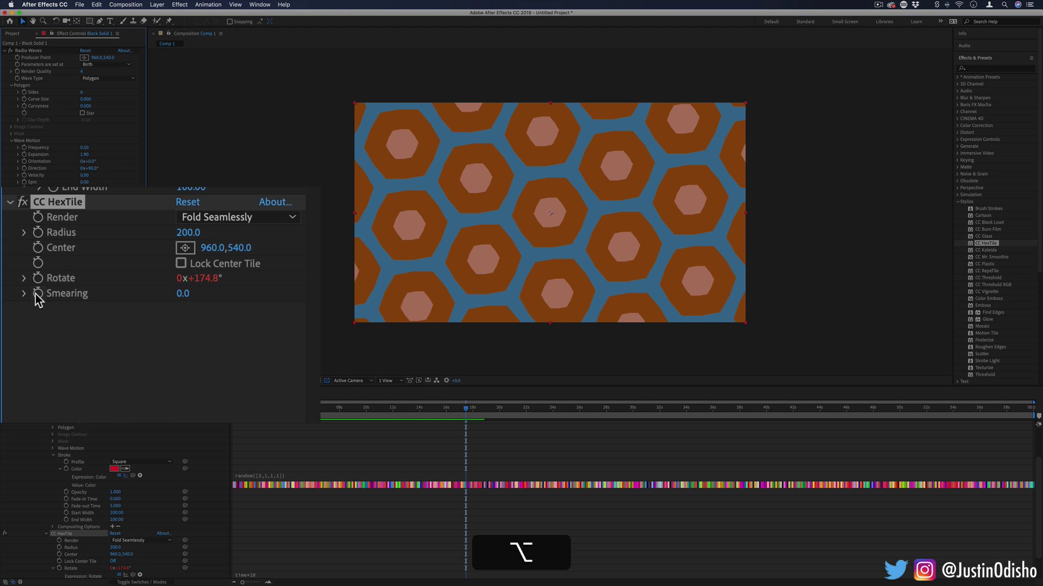
pyautogui.keyDown('alt'); pyautogui.click(17, 299); pyautogui.keyUp('alt')
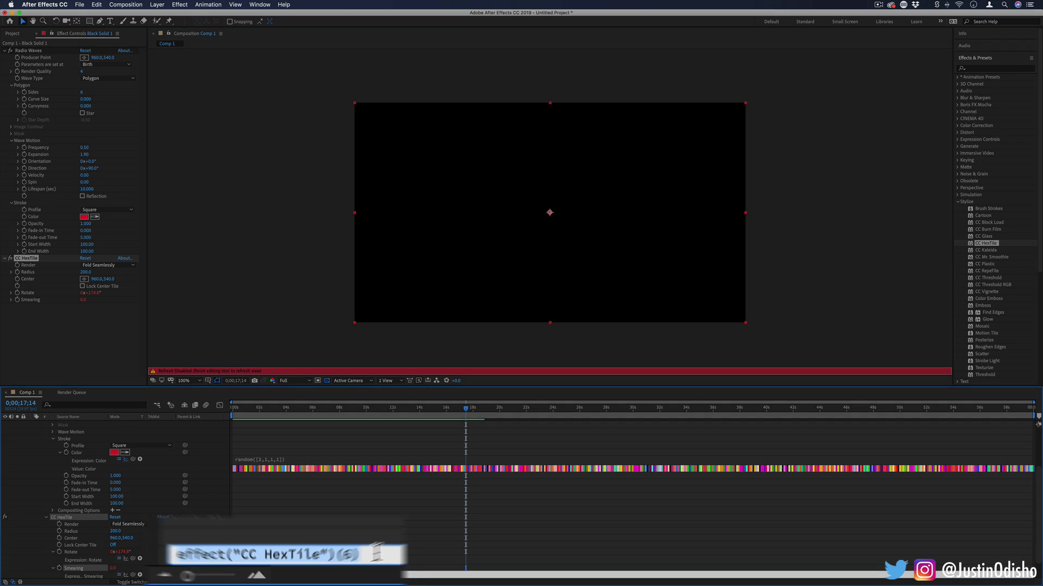
pyautogui.write('wiggle')
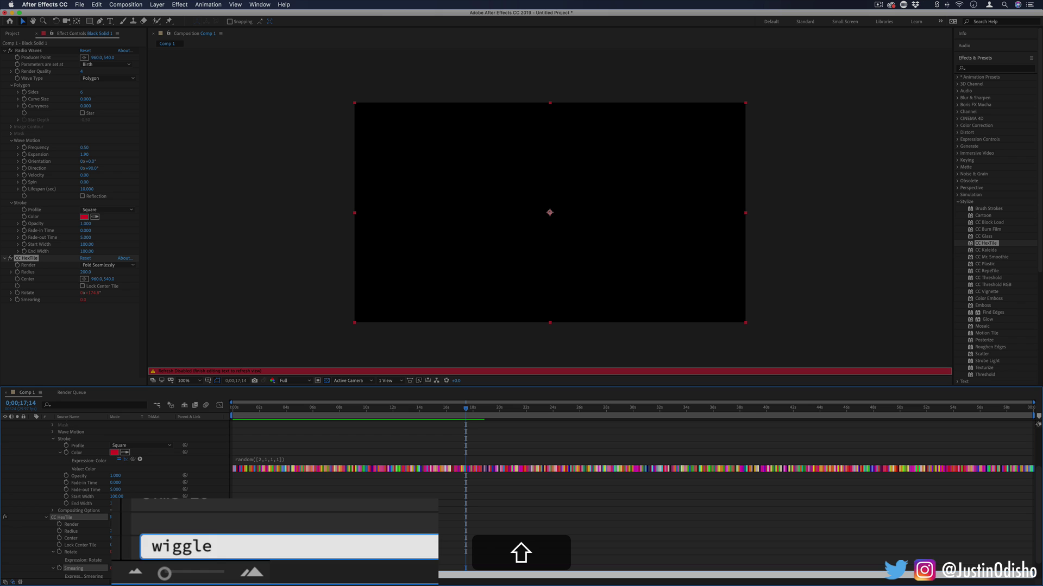
pyautogui.write('(')
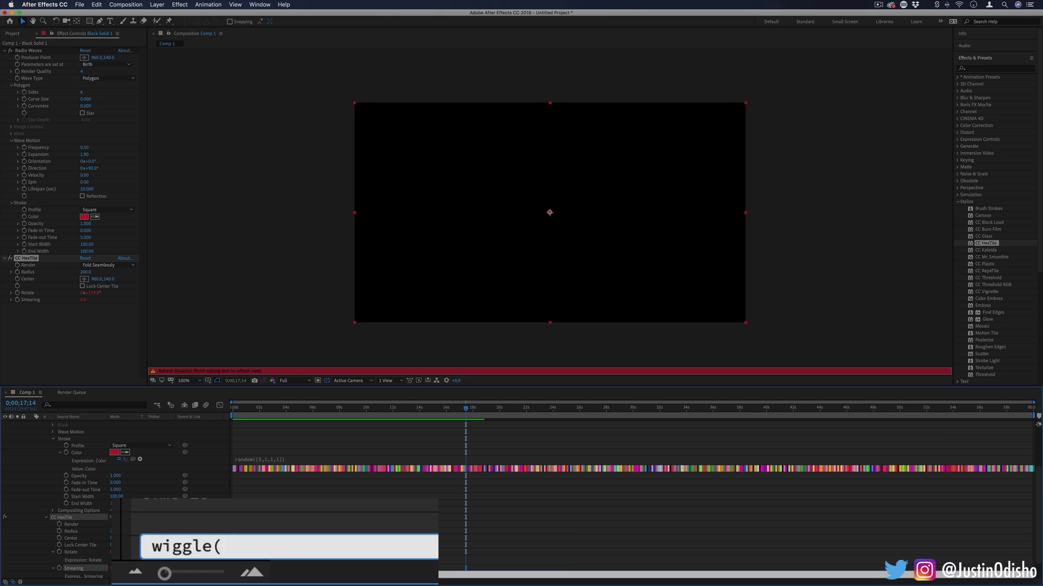
pyautogui.write('1,10)')
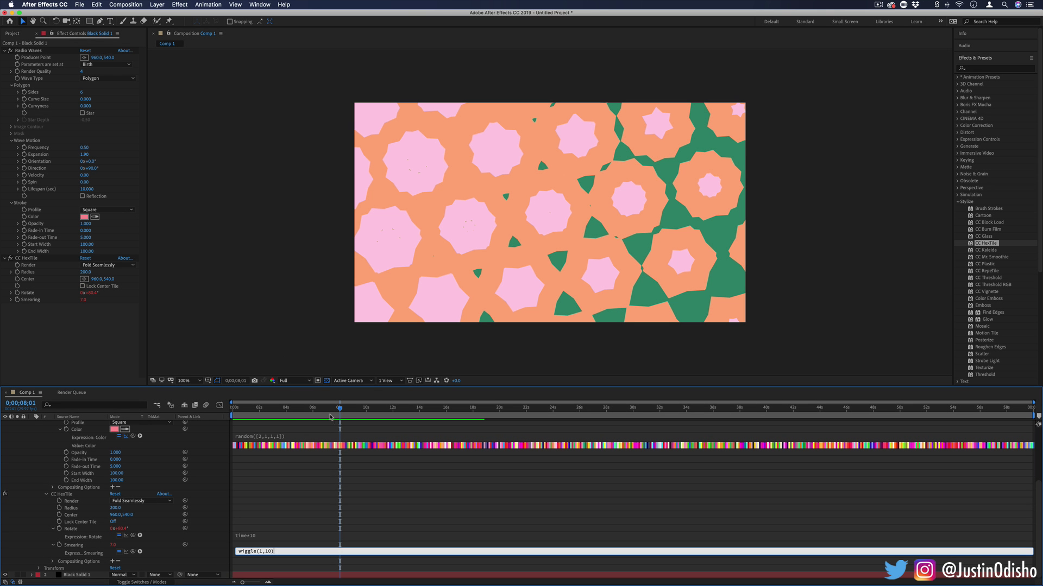
pyautogui.moveTo(330, 417); pyautogui.dragTo(219, 409)
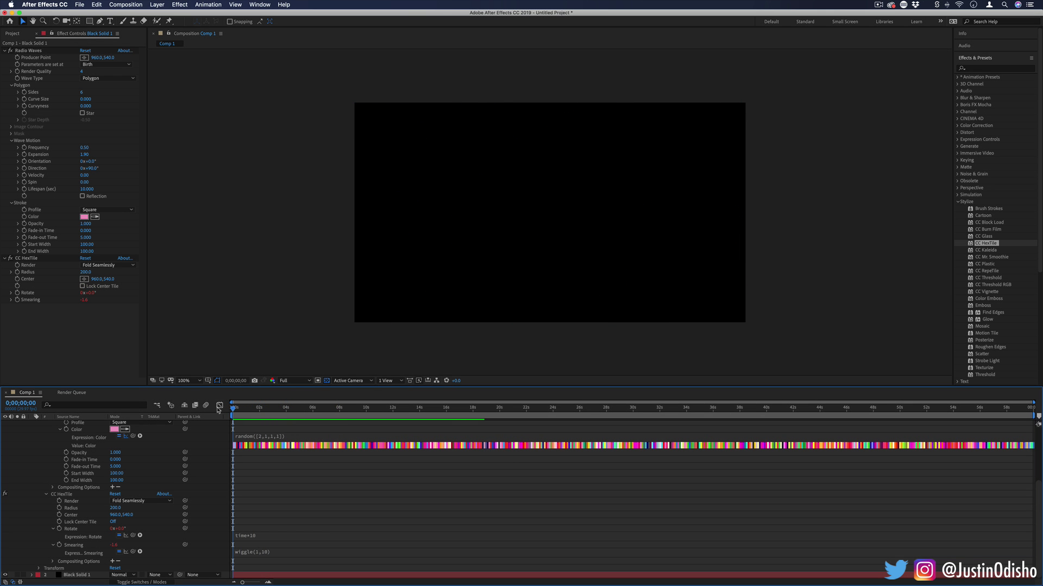
# - Start a RAM preview of Comp 1 with the spacebar
pyautogui.press('space')
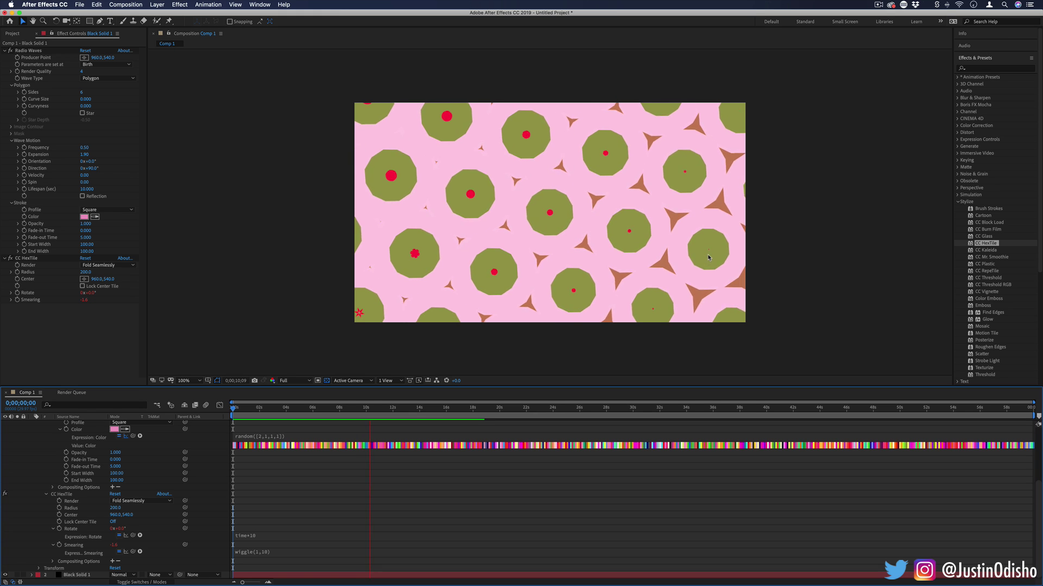
# - Apply CC Vignette to Black Solid 1 to darken the tile edges
pyautogui.click(971, 69)
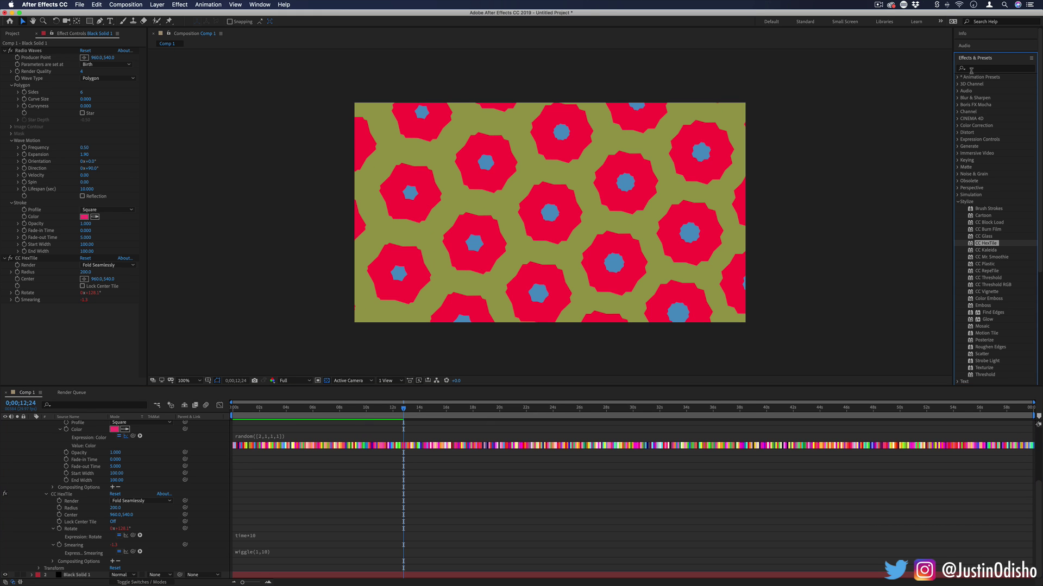
pyautogui.write('vigne')
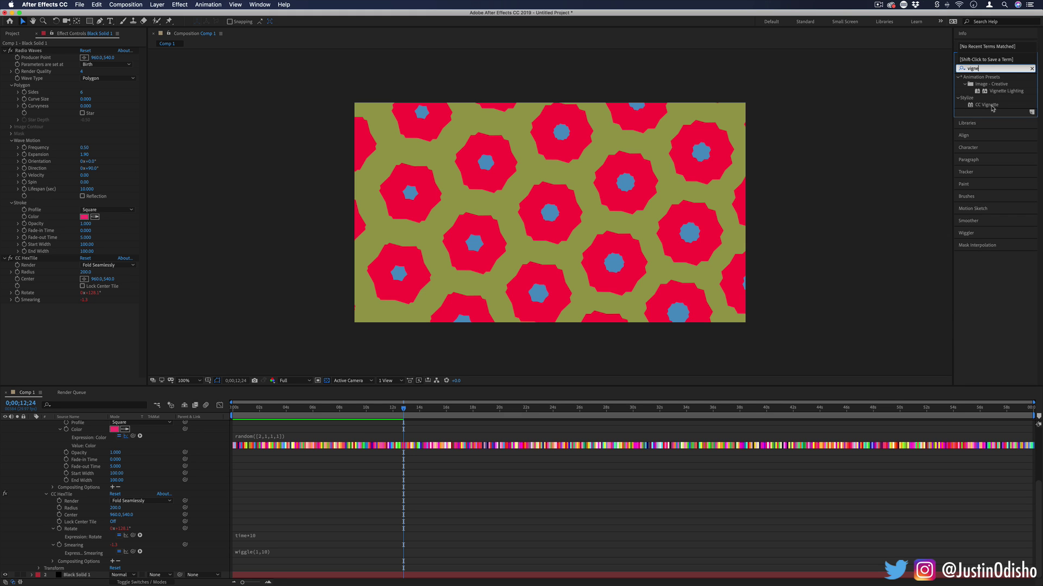
pyautogui.moveTo(992, 107); pyautogui.dragTo(77, 328)
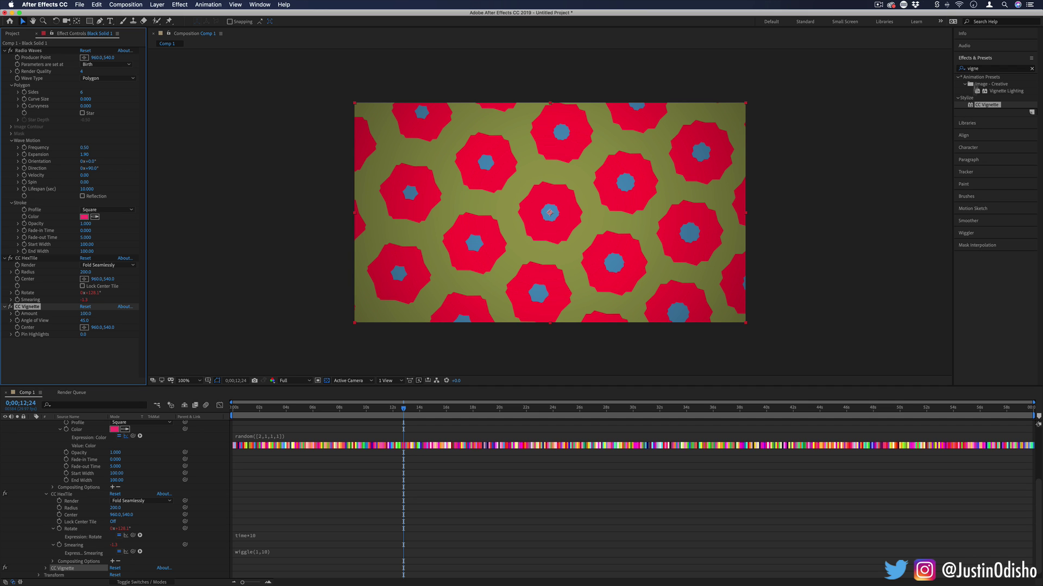
# - Add the Glow effect to Black Solid 1 so the hexagon tiles glow
pyautogui.click(986, 69)
pyautogui.write('g')
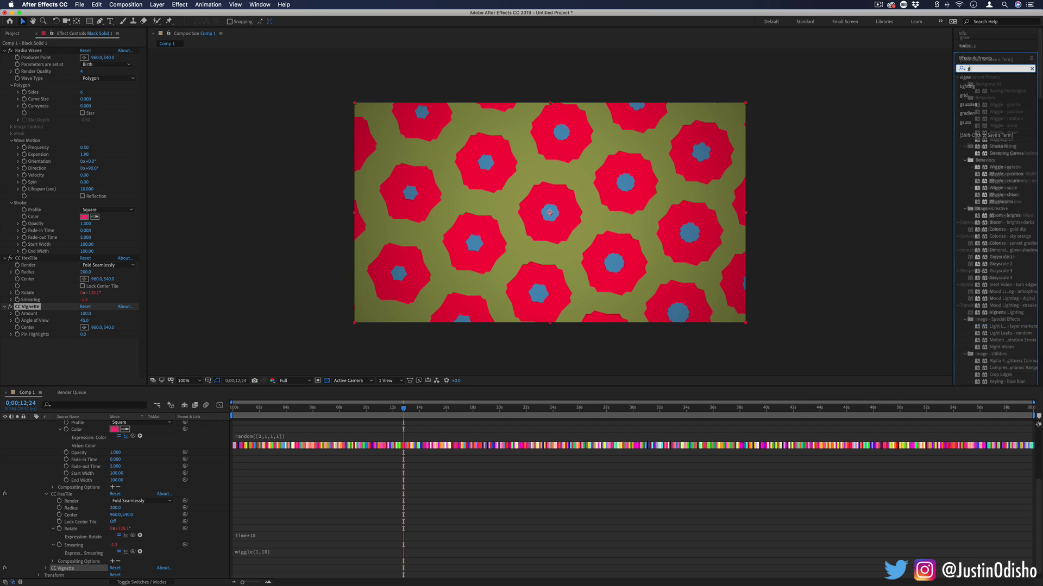
pyautogui.write('low')
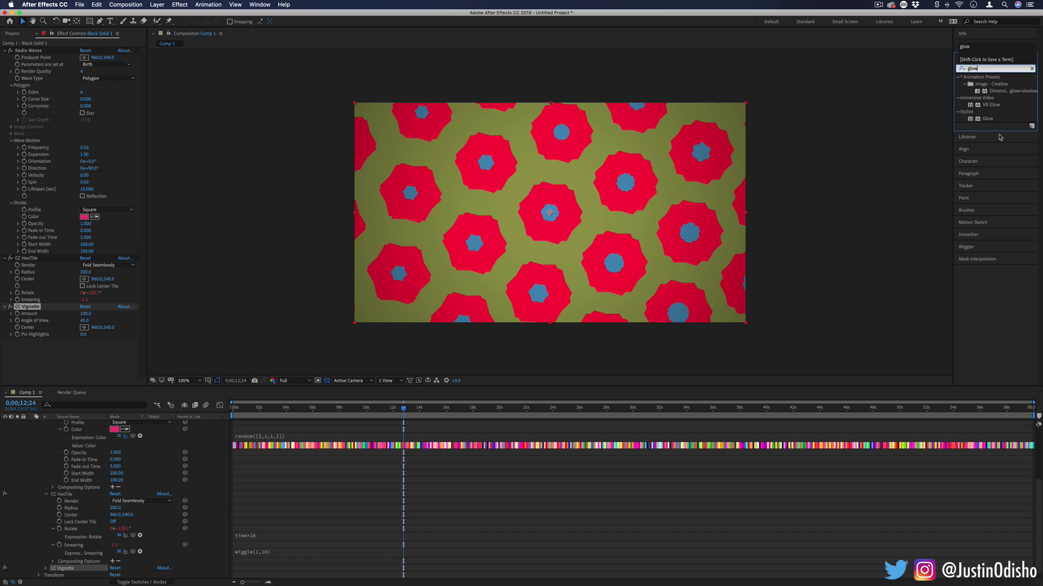
pyautogui.moveTo(987, 119); pyautogui.dragTo(70, 350)
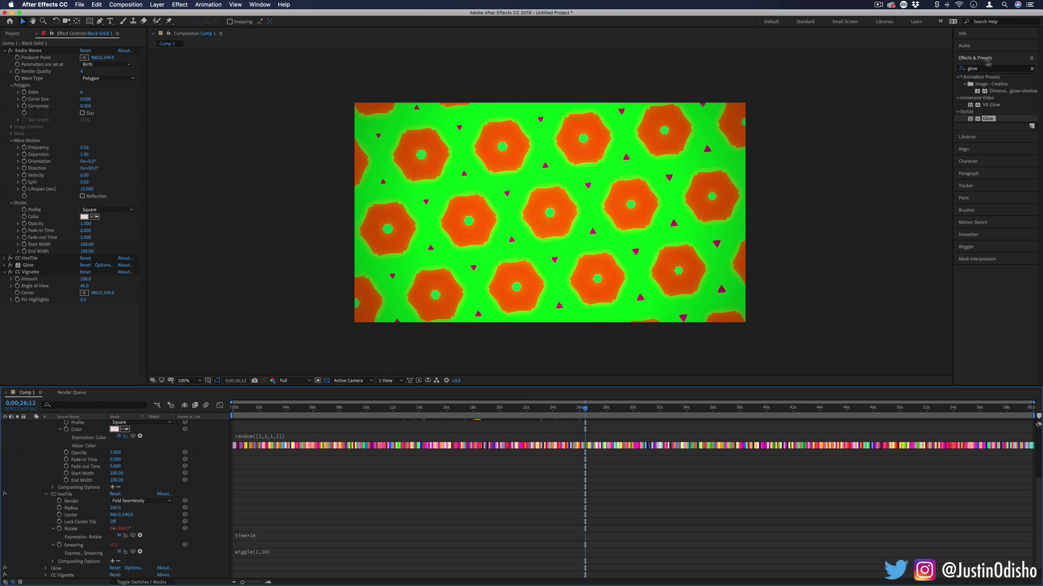
# - Apply CC Kaleida to Black Solid 1 and reorder it above CC HexTile in the stack
pyautogui.click(1013, 68)
pyautogui.click(1032, 69)
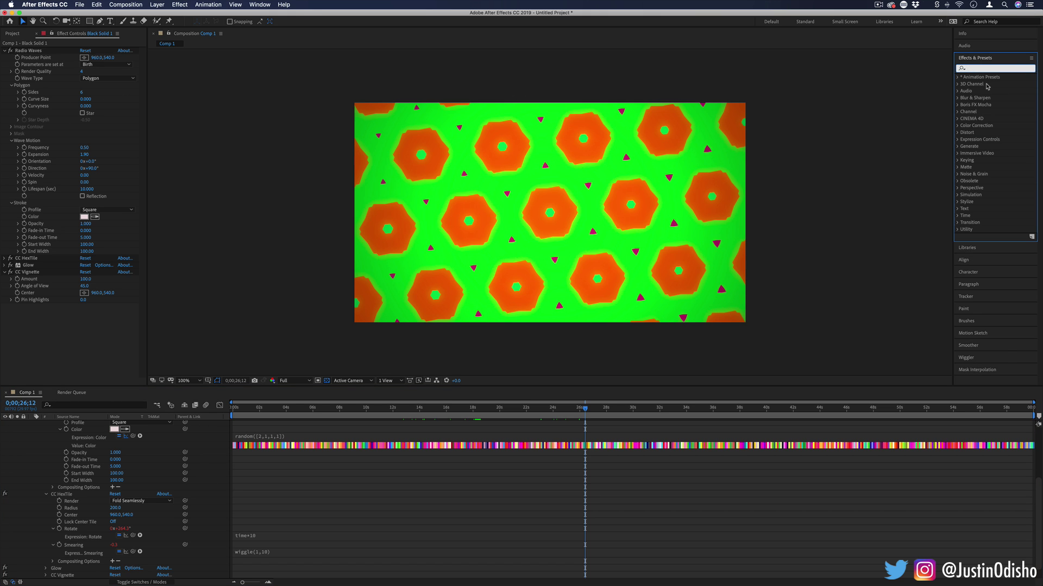
pyautogui.write('kall')
pyautogui.press('BackSpace')
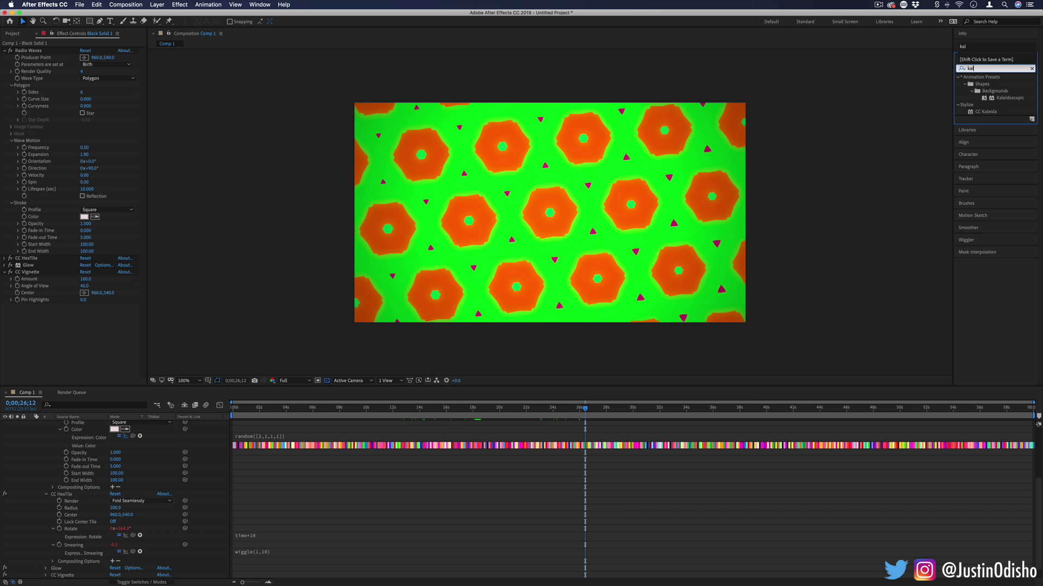
pyautogui.moveTo(985, 111); pyautogui.dragTo(53, 312)
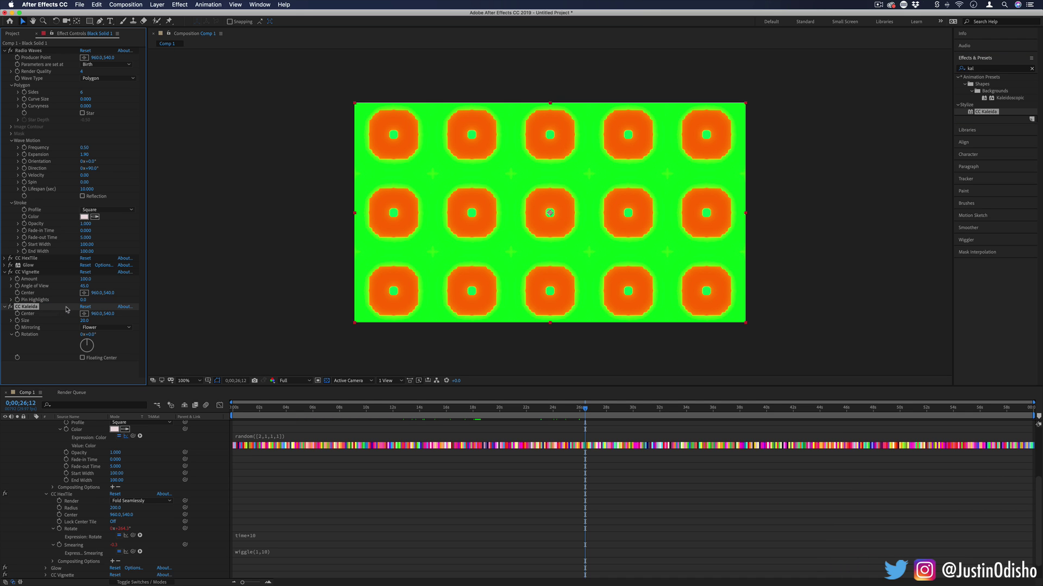
pyautogui.click(434, 408)
pyautogui.moveTo(433, 410); pyautogui.dragTo(413, 410)
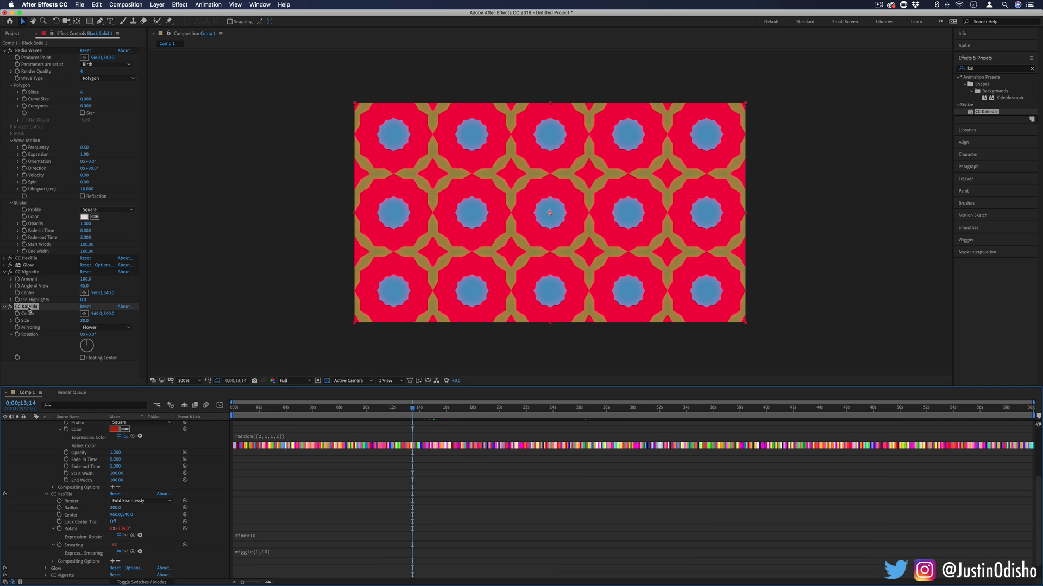
pyautogui.moveTo(29, 309); pyautogui.dragTo(39, 259)
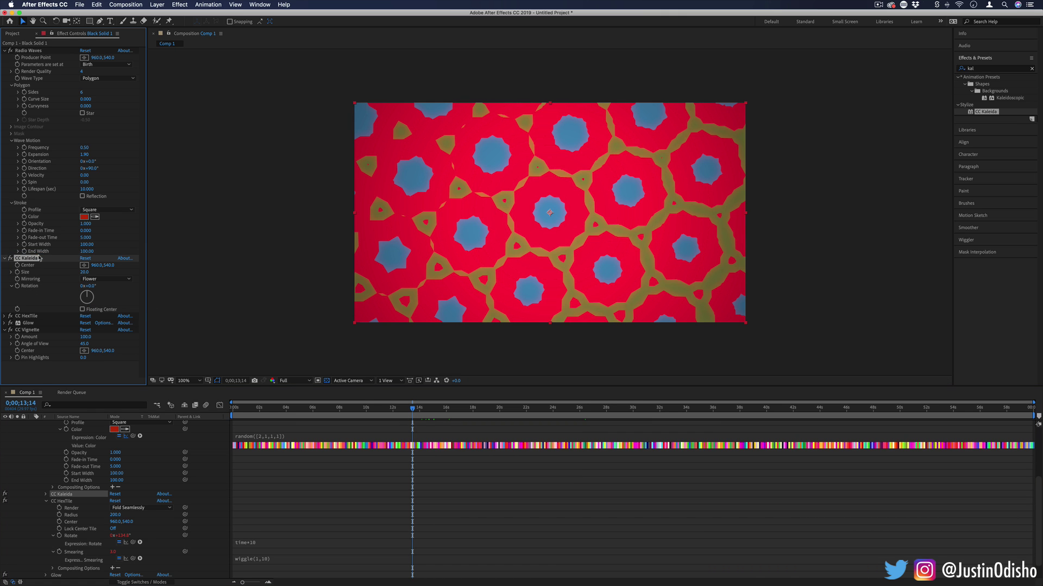